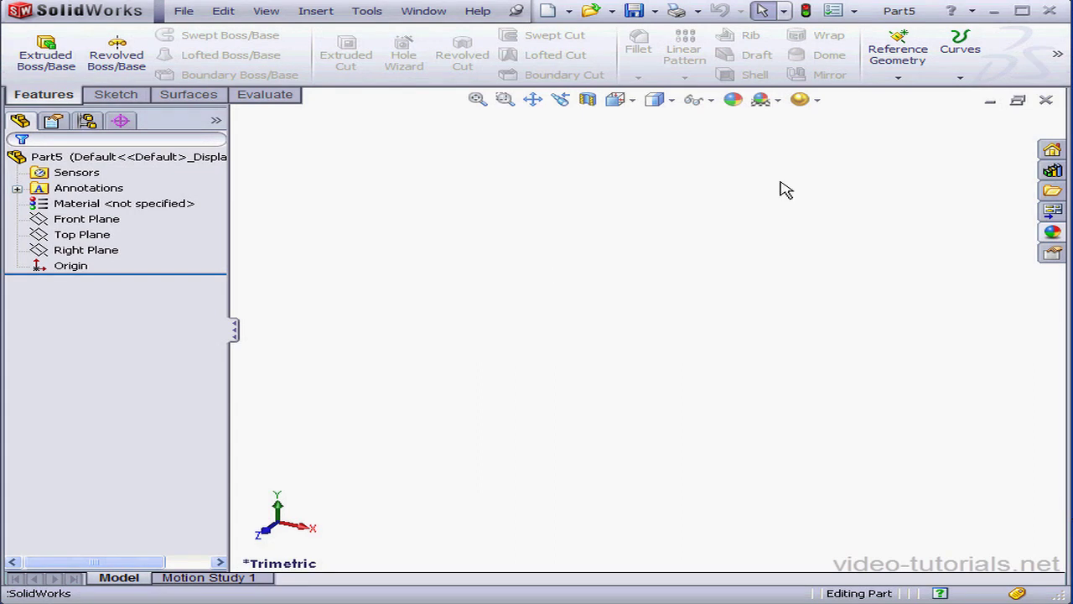
Step: Check the part's unit system and decimal settings in the document properties
left_click(834, 11)
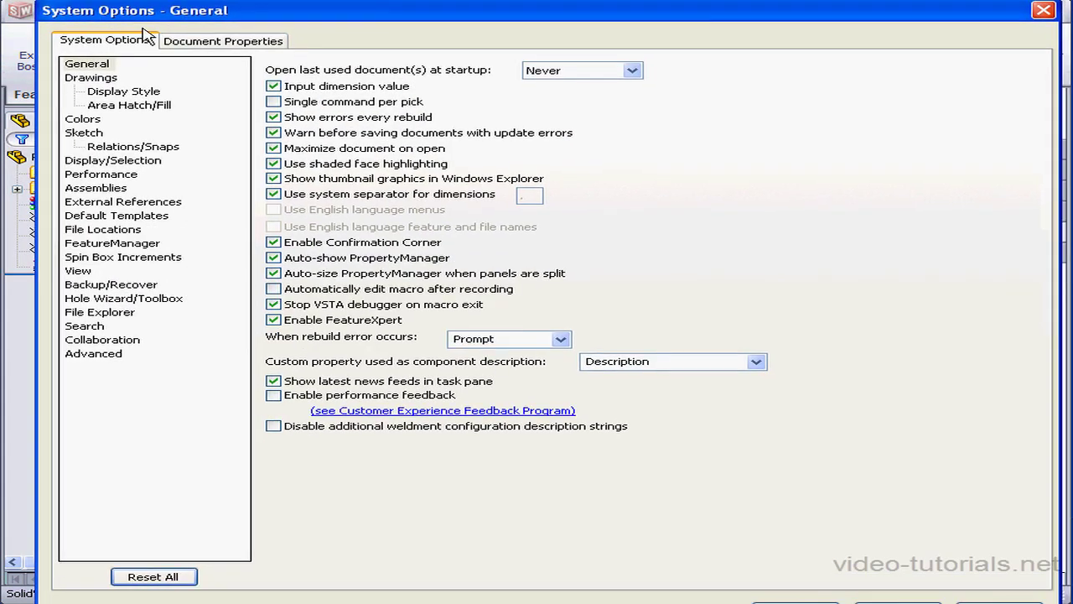
left_click(214, 41)
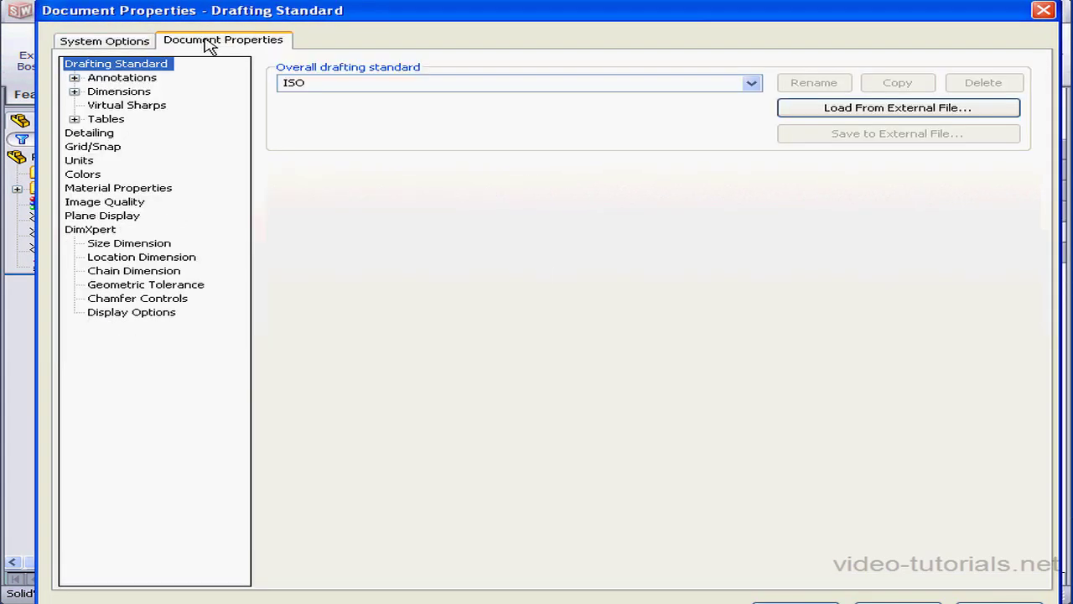
left_click(84, 162)
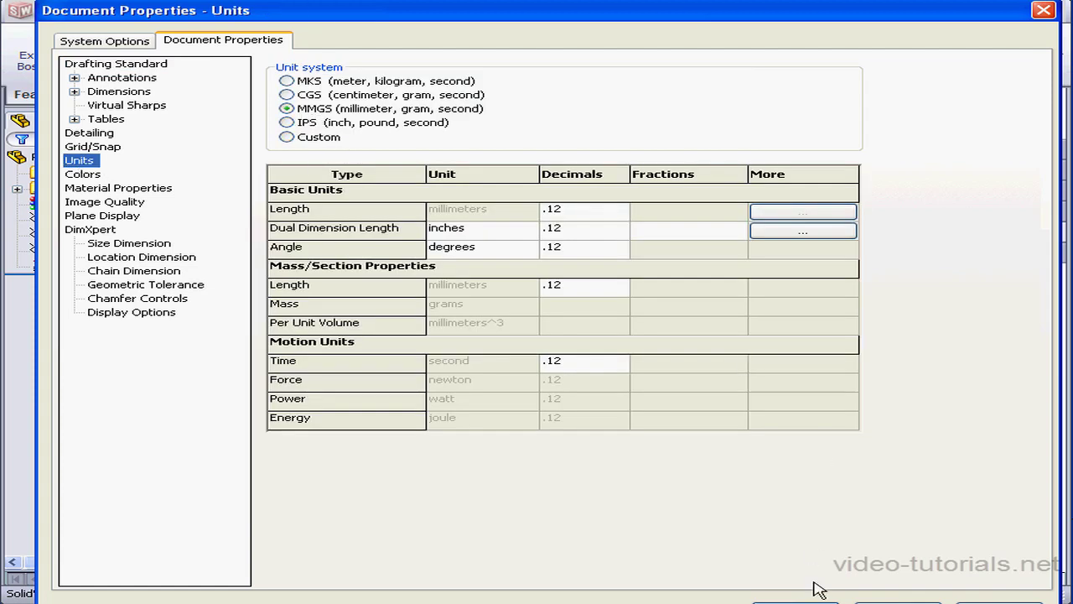
left_click(795, 603)
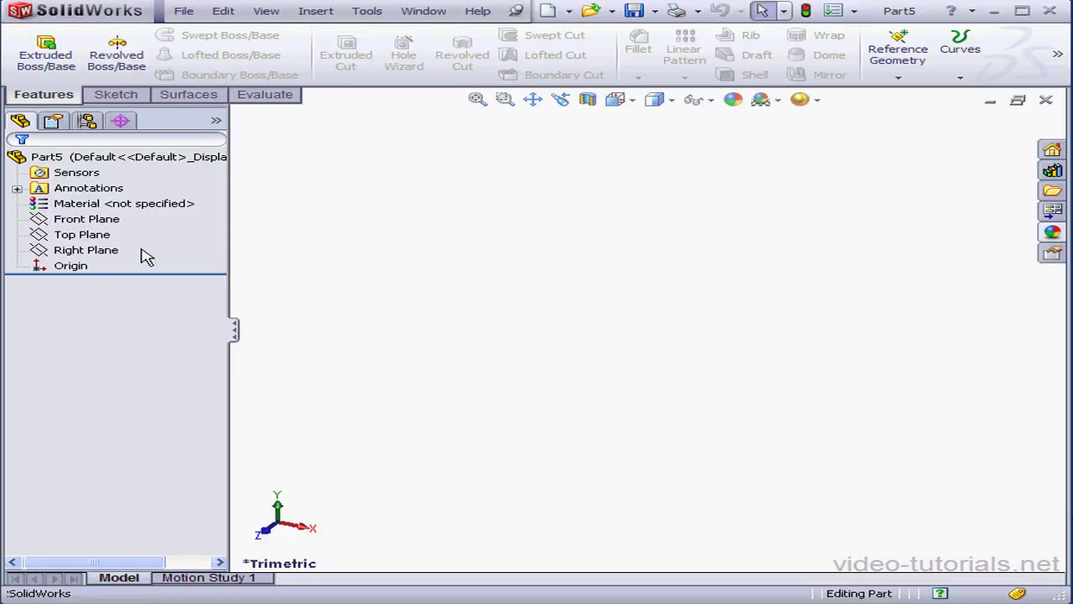
Step: Sketch a corner rectangle about 83 mm by 69 mm on the Top Plane, starting from the origin
left_click(94, 237)
right_click(99, 242)
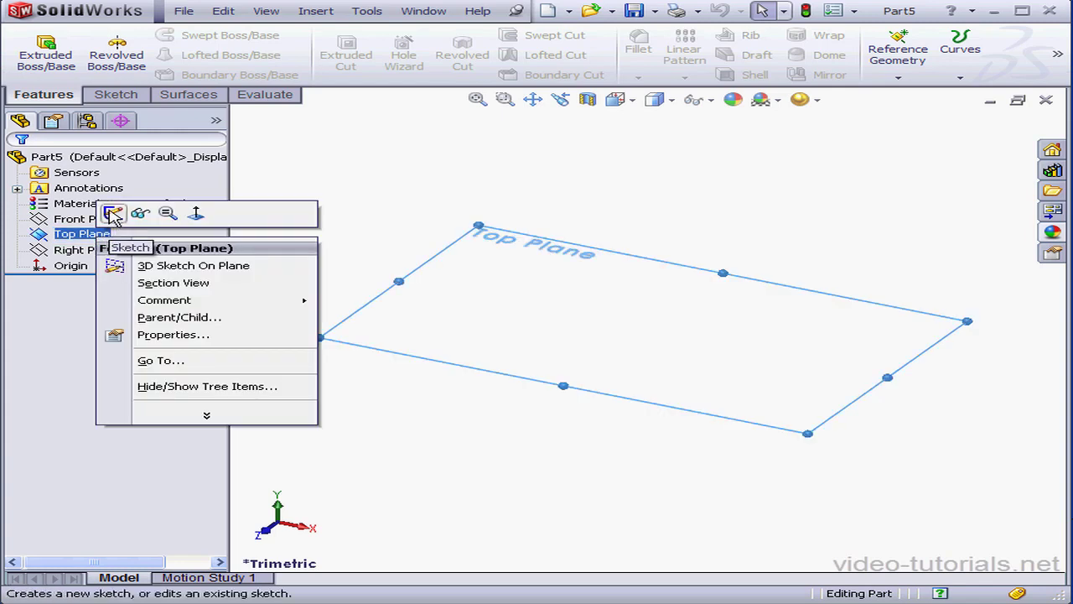
left_click(114, 215)
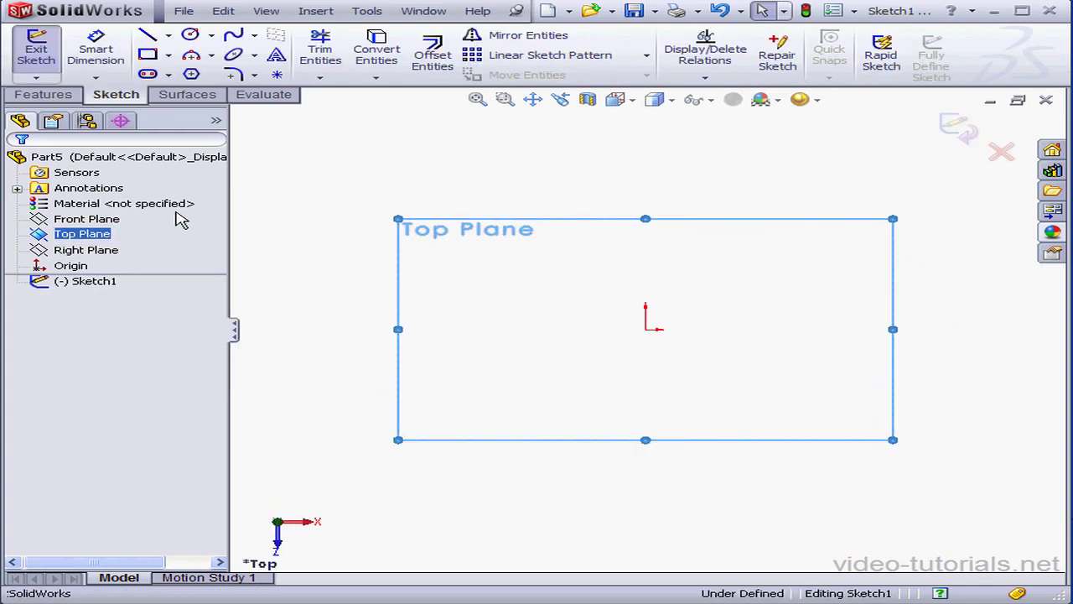
left_click(147, 54)
left_click(646, 329)
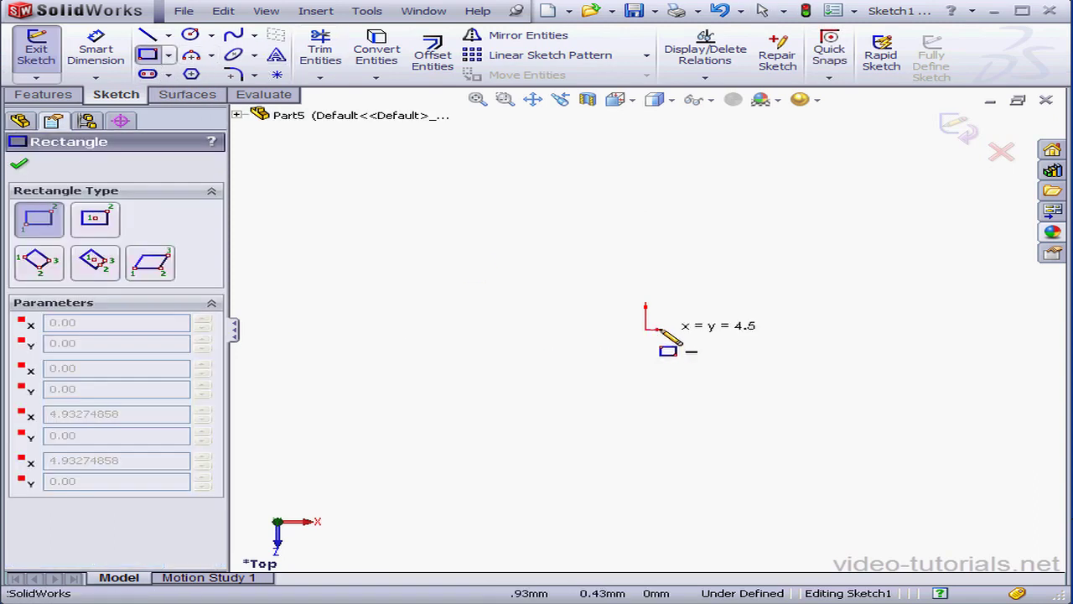
left_click(876, 190)
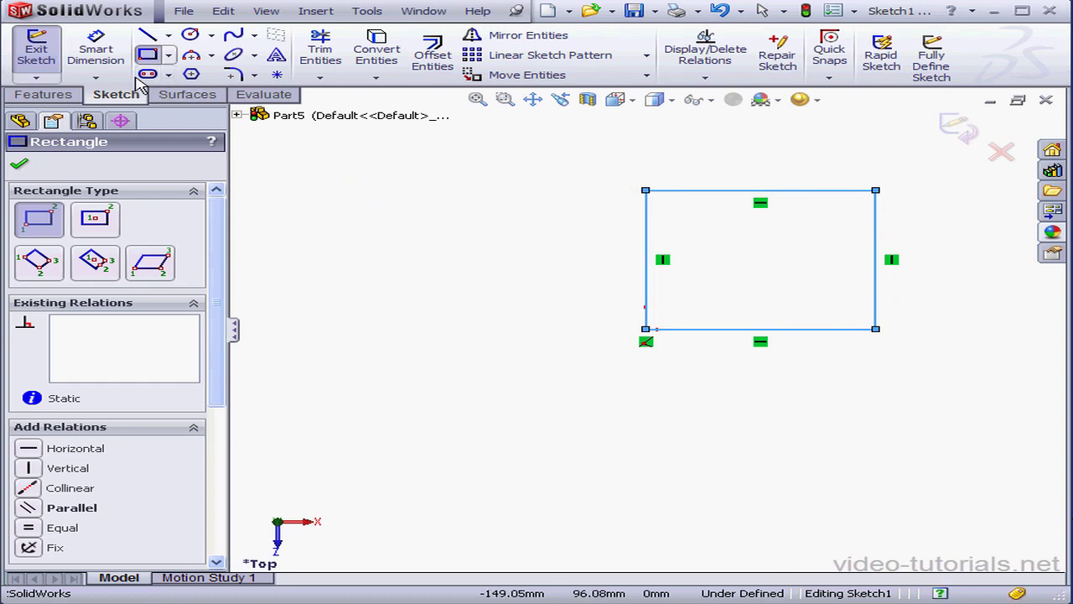
Step: Dimension the rectangle's horizontal and vertical sides to 50 mm each
left_click(98, 63)
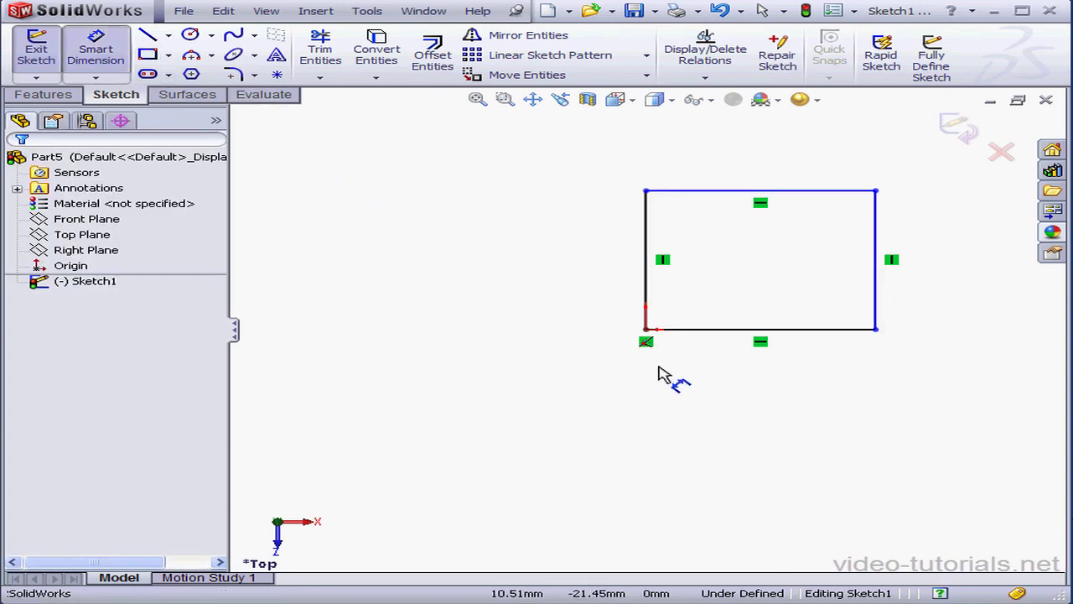
left_click(738, 329)
left_click(737, 365)
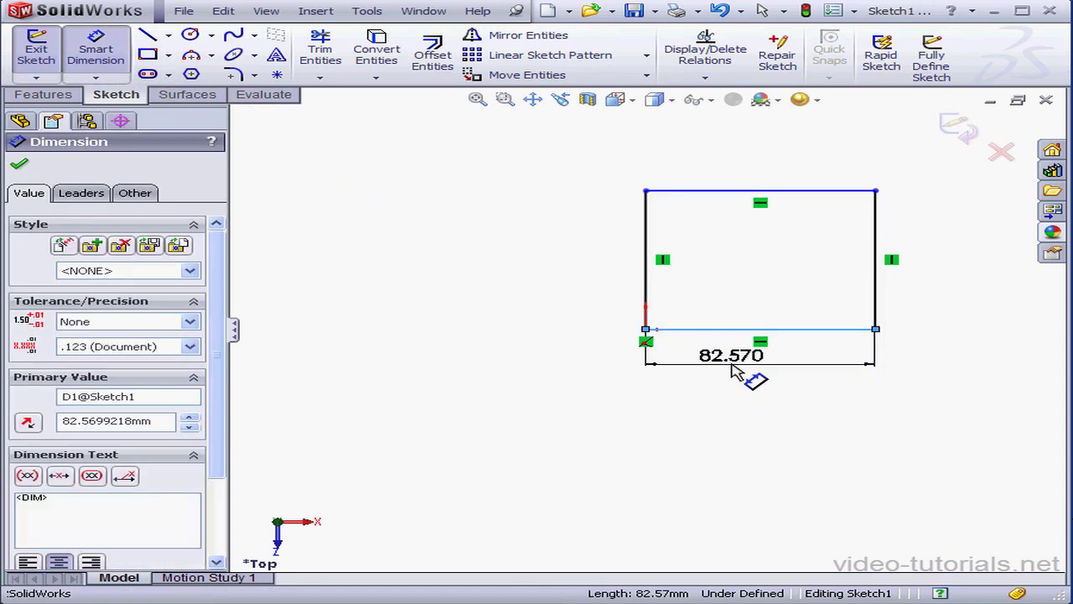
type("50")
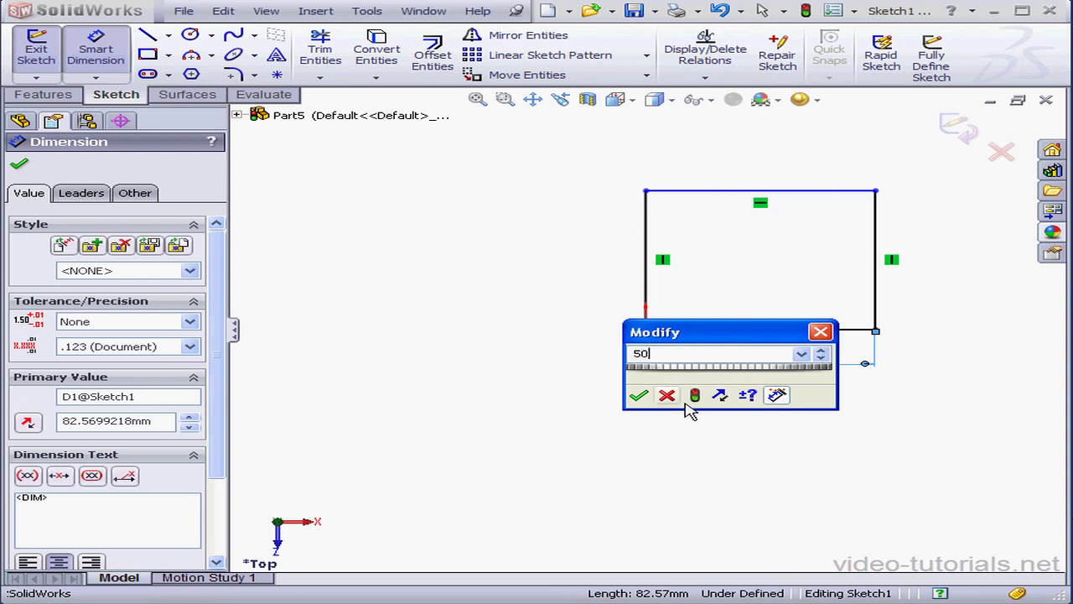
left_click(640, 395)
left_click(647, 295)
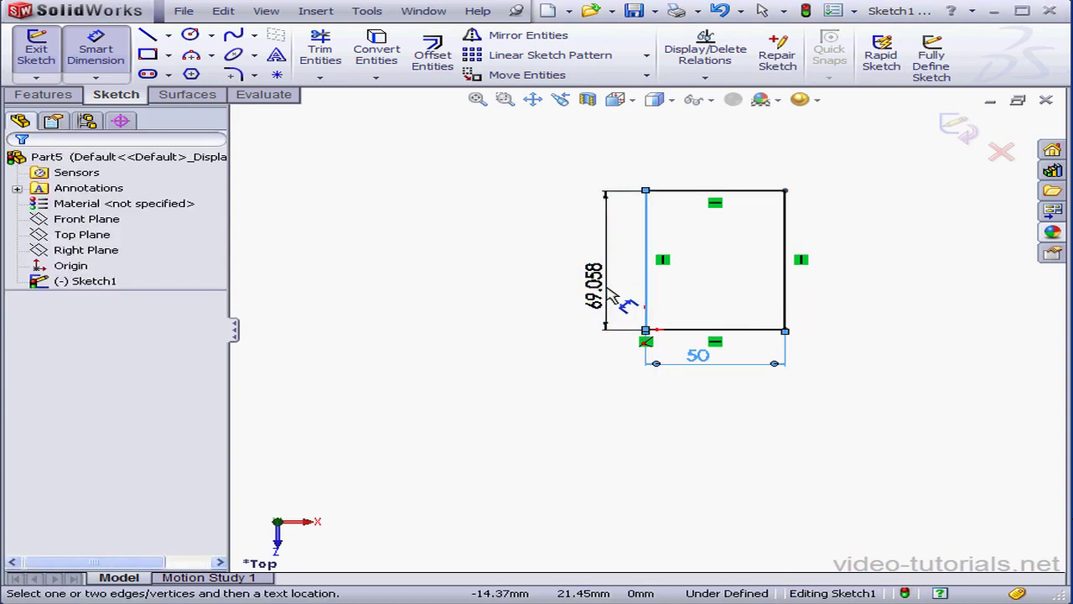
left_click(610, 295)
type("50")
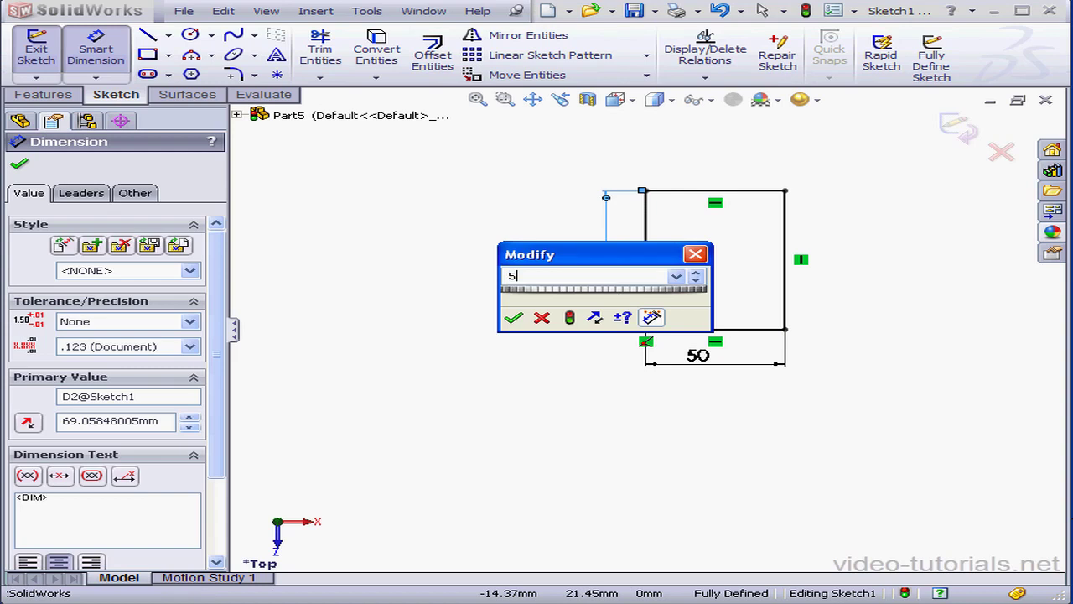
left_click(513, 317)
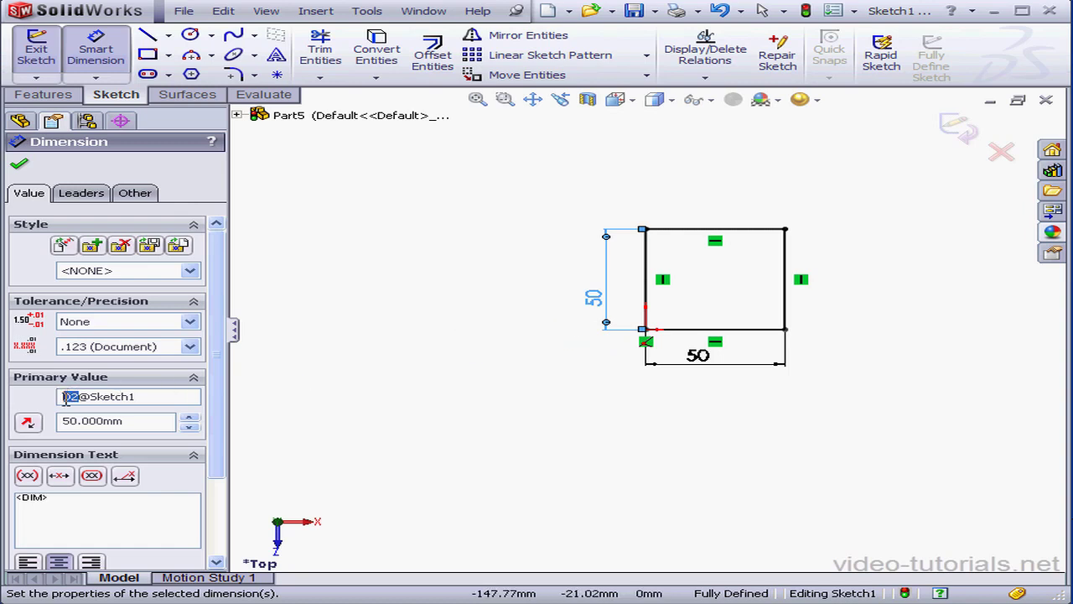
Step: Rename the rectangle's horizontal dimension to L and its vertical dimension to W, and exit the sketch
left_click(723, 363)
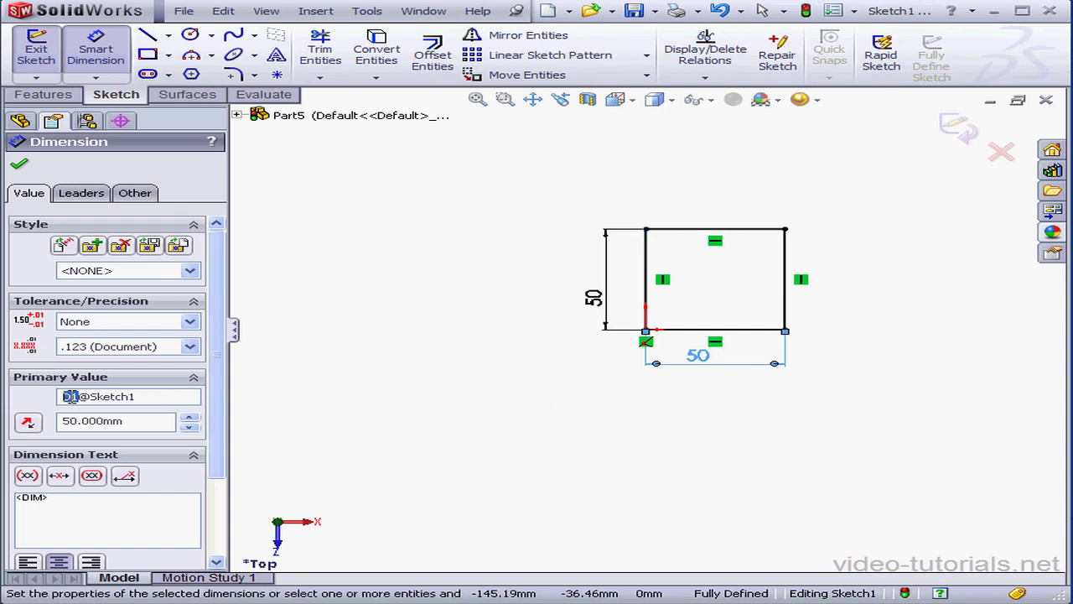
double_click(141, 395)
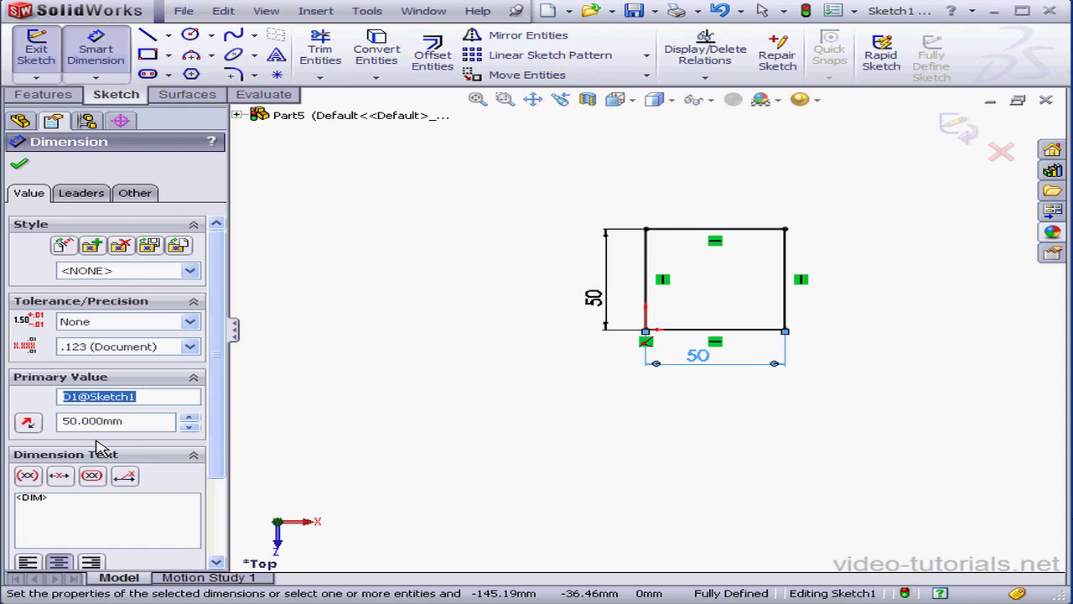
type("L")
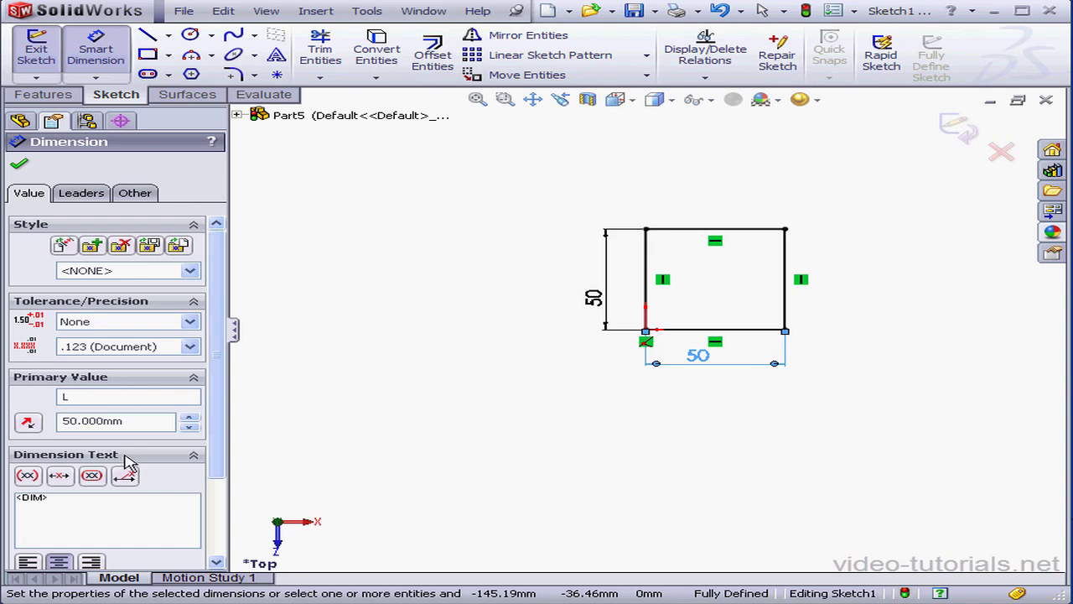
left_click(614, 309)
double_click(154, 399)
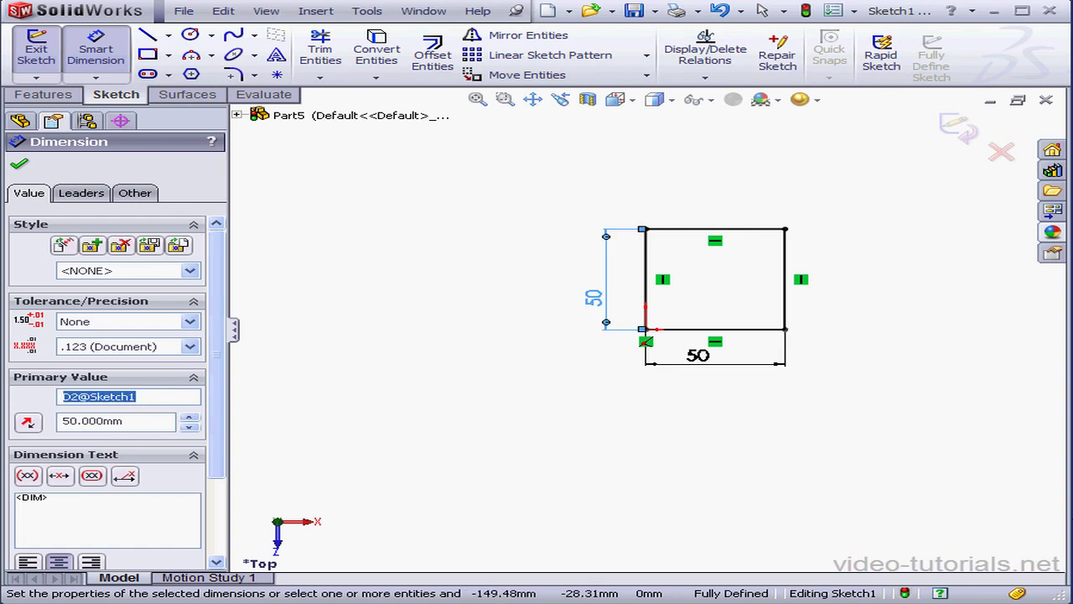
type("W")
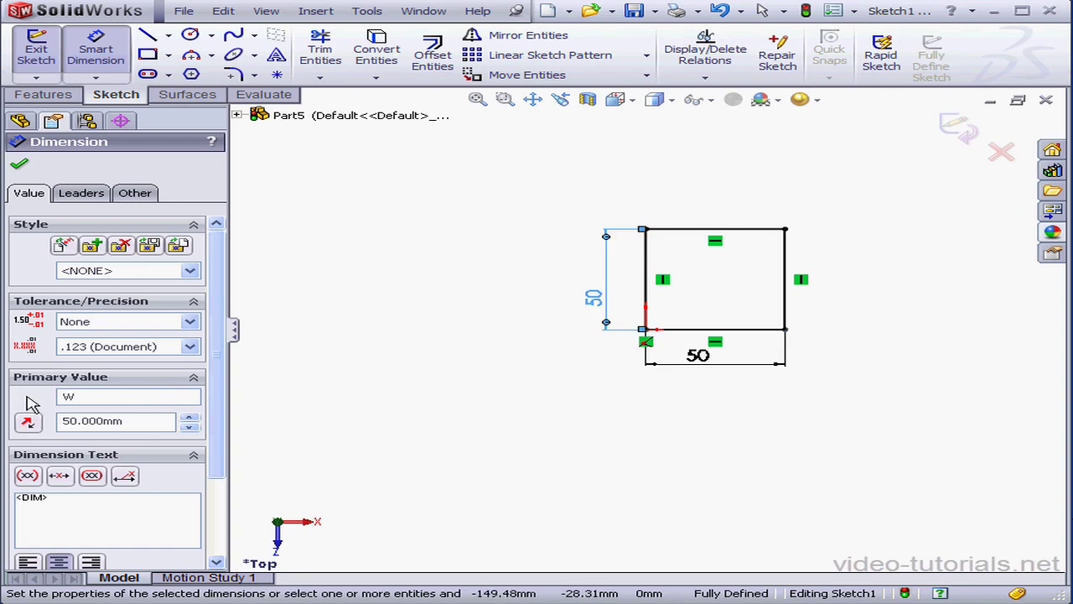
left_click(966, 133)
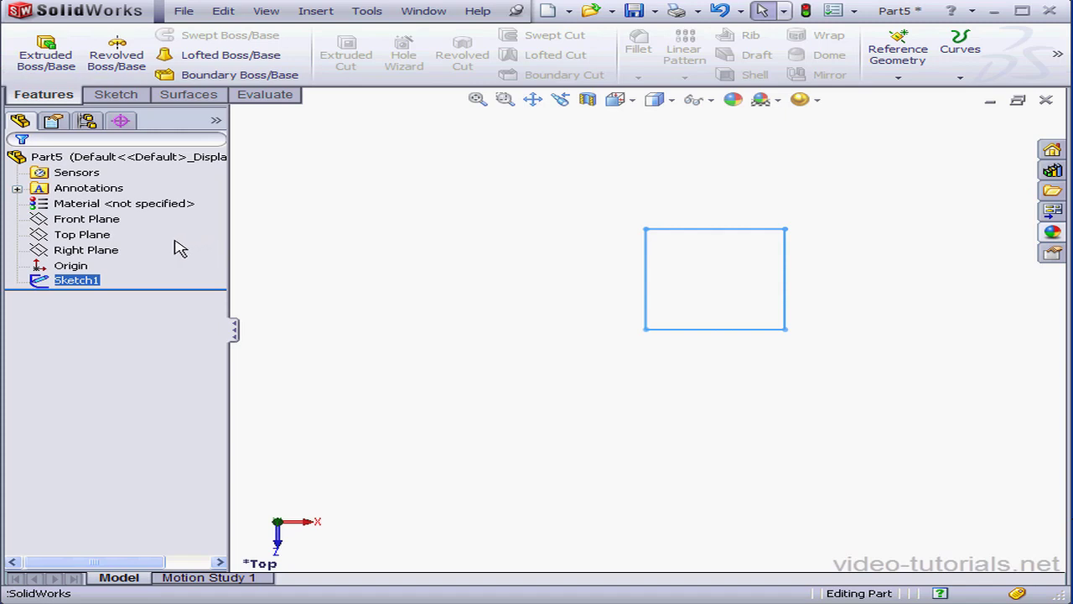
left_click(88, 283)
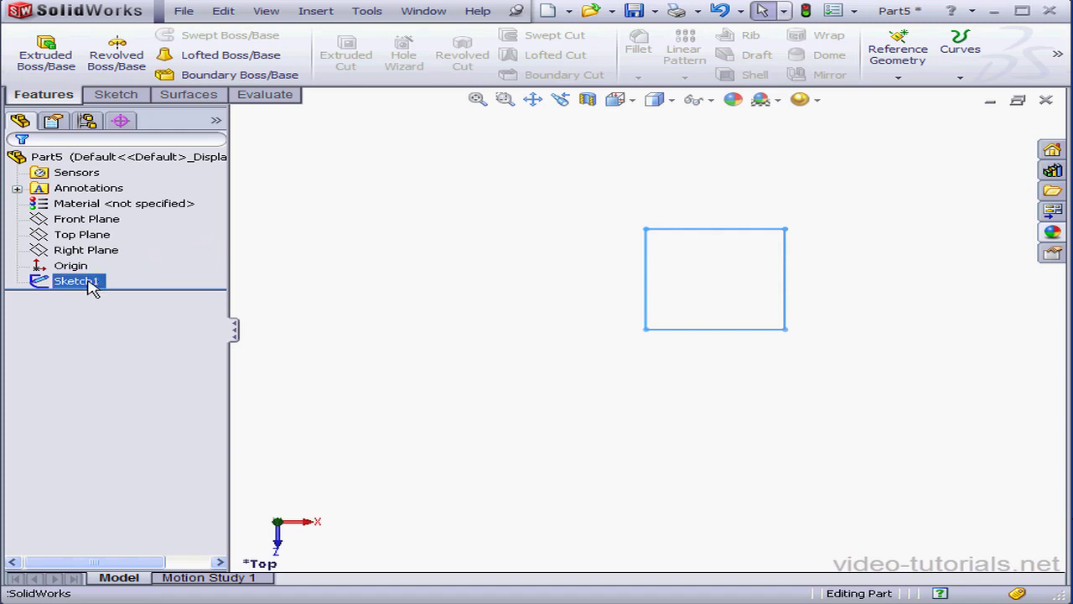
left_click(86, 281)
left_click(84, 278)
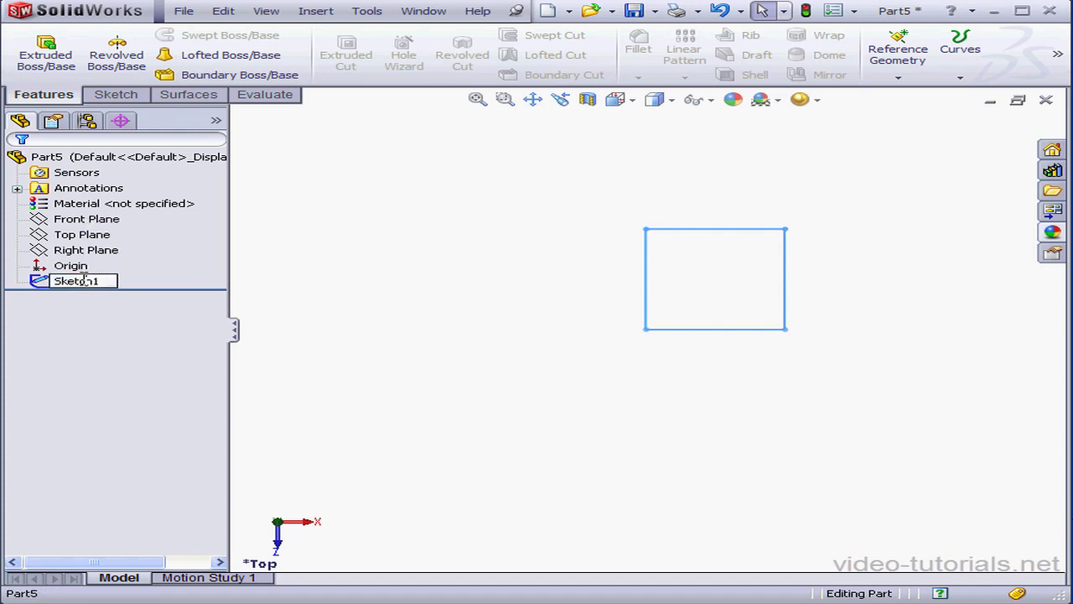
left_click_drag(102, 279, 38, 270)
left_click(303, 287)
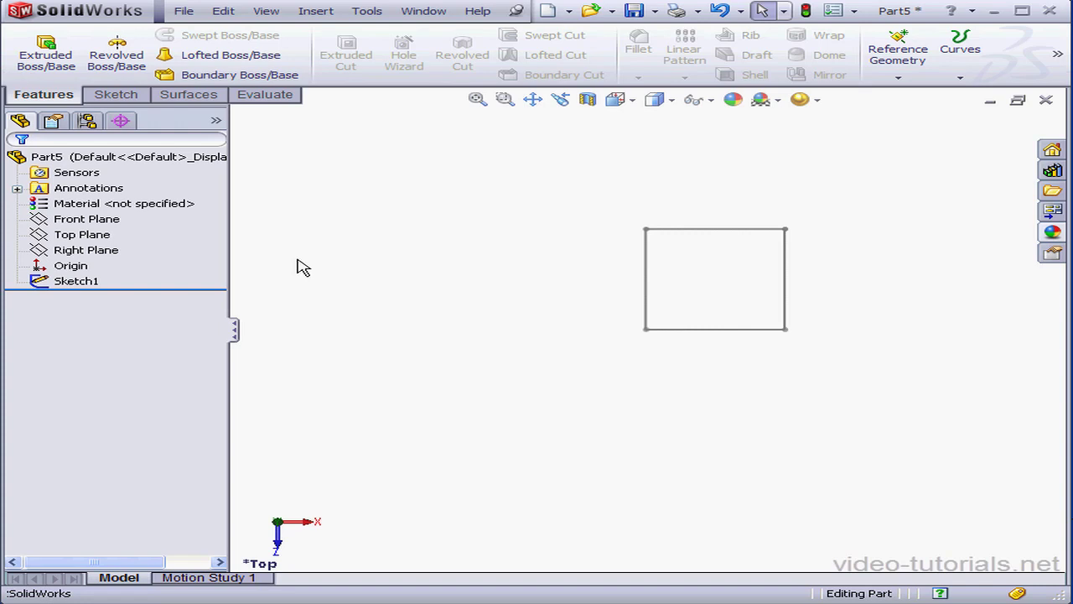
Step: Extrude the square sketch as a blind boss with a depth of 10 mm
left_click(55, 60)
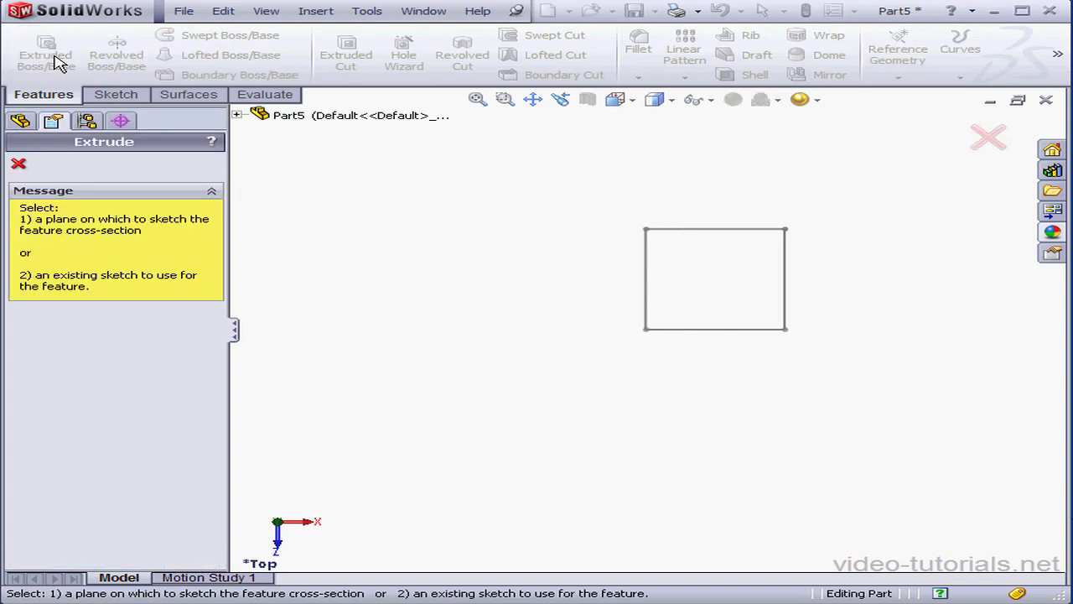
left_click(644, 276)
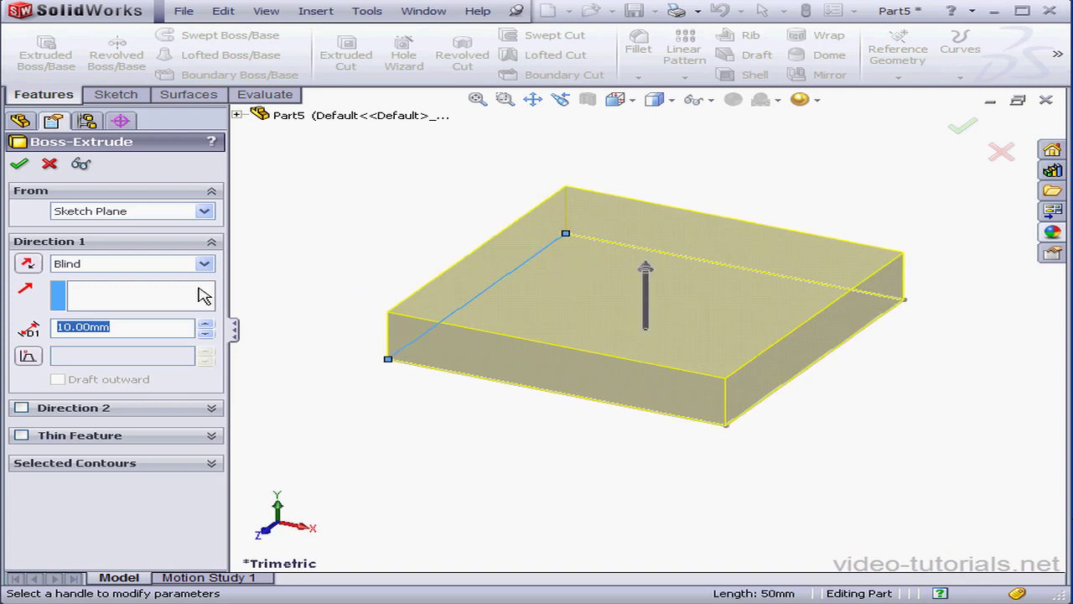
left_click(18, 163)
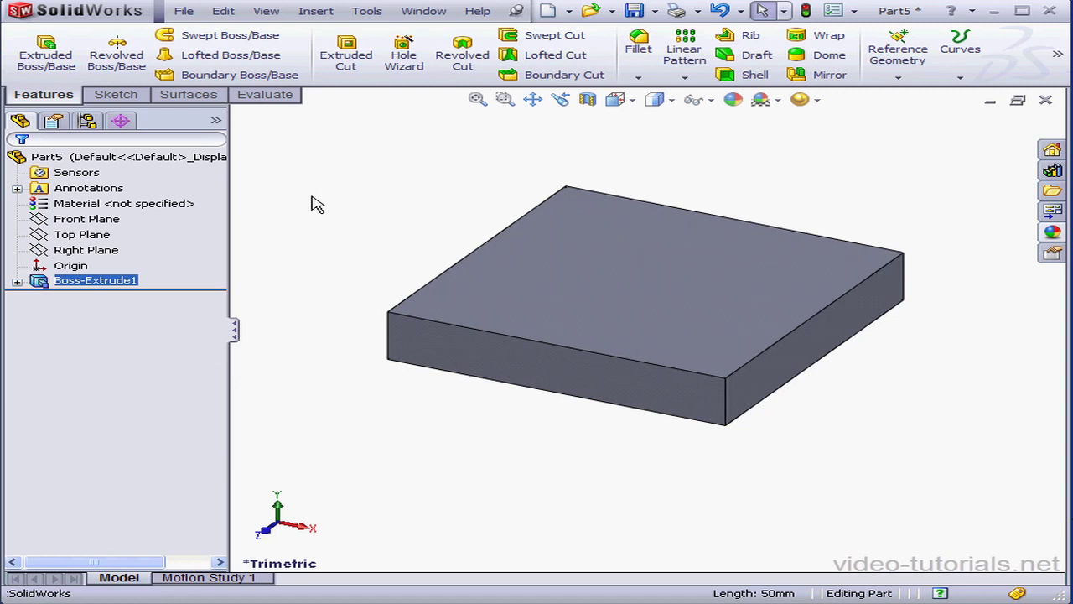
Step: Show the feature dimensions on the model and rename the extrusion's depth dimension to H
right_click(84, 191)
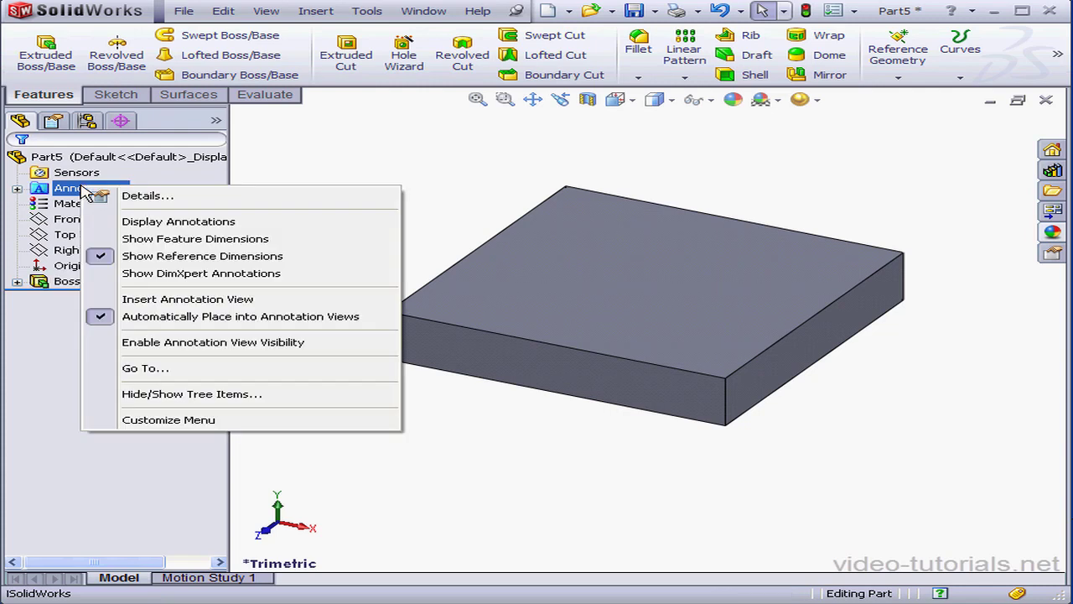
left_click(125, 240)
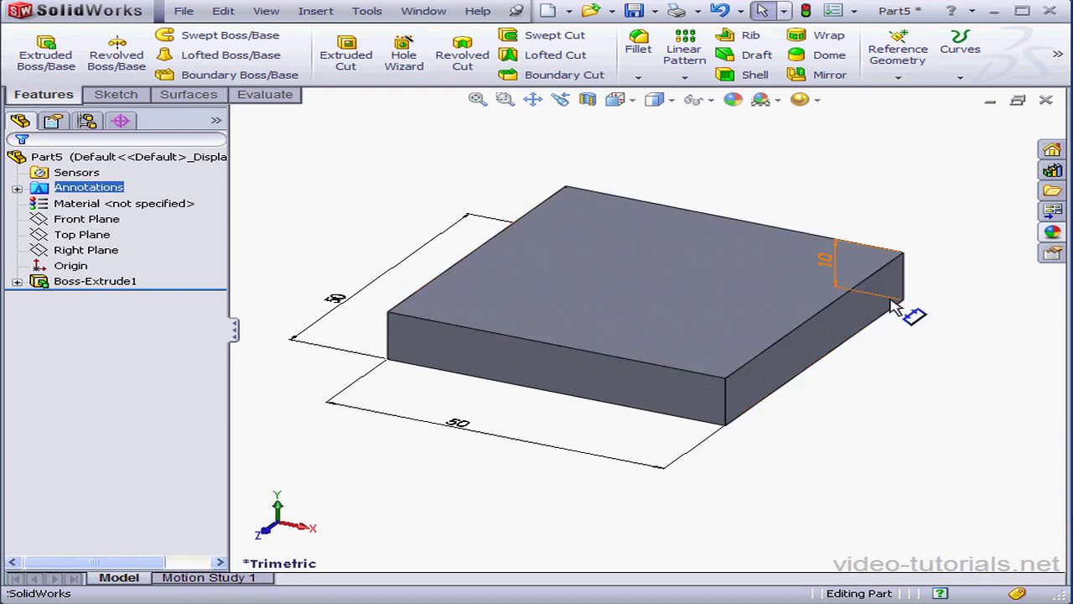
left_click(891, 260)
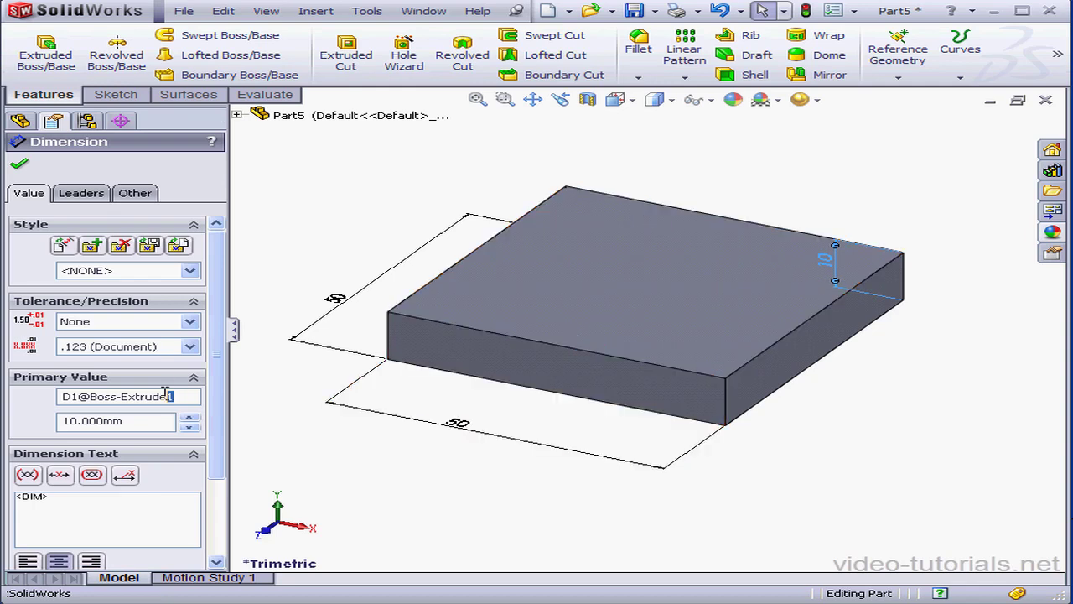
left_click_drag(168, 396, 7, 403)
type("H")
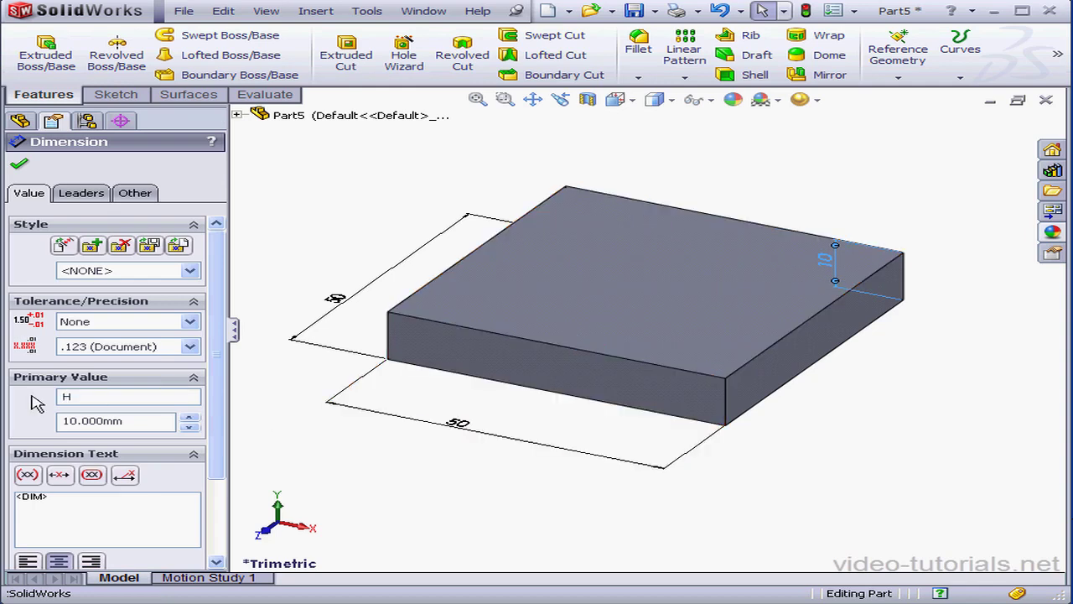
left_click(18, 165)
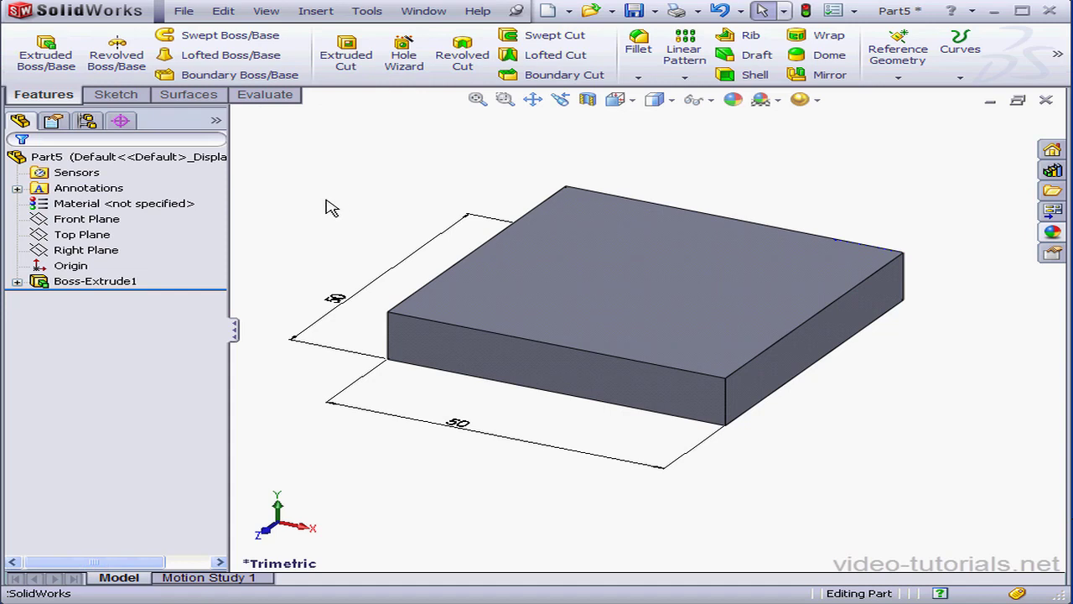
Step: Insert a design table with the Auto-create source, allowing model edits to update the table
left_click(317, 12)
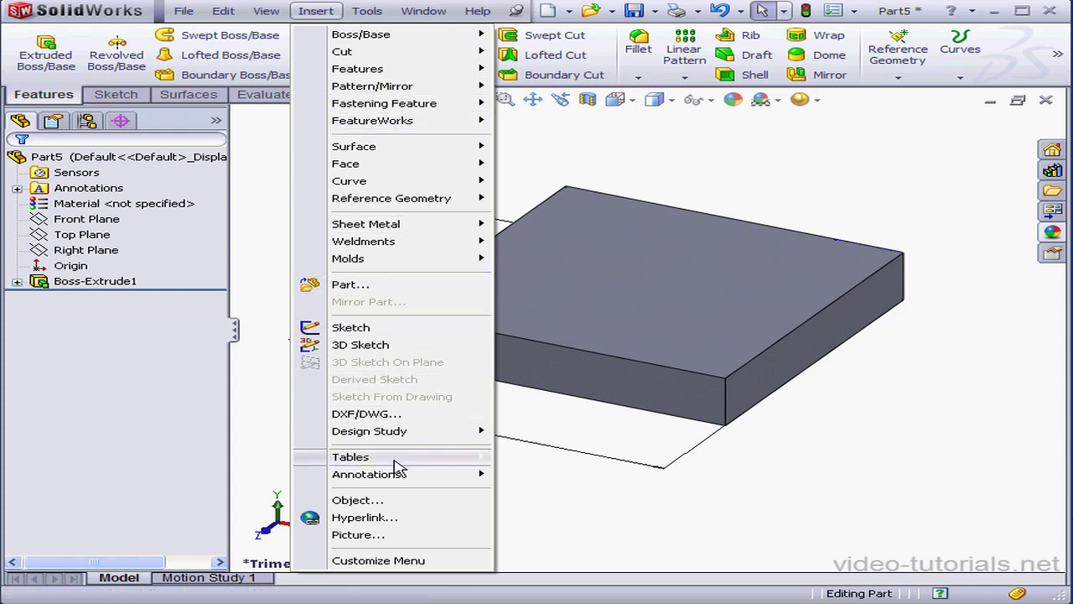
mouse_move(395, 464)
left_click(514, 473)
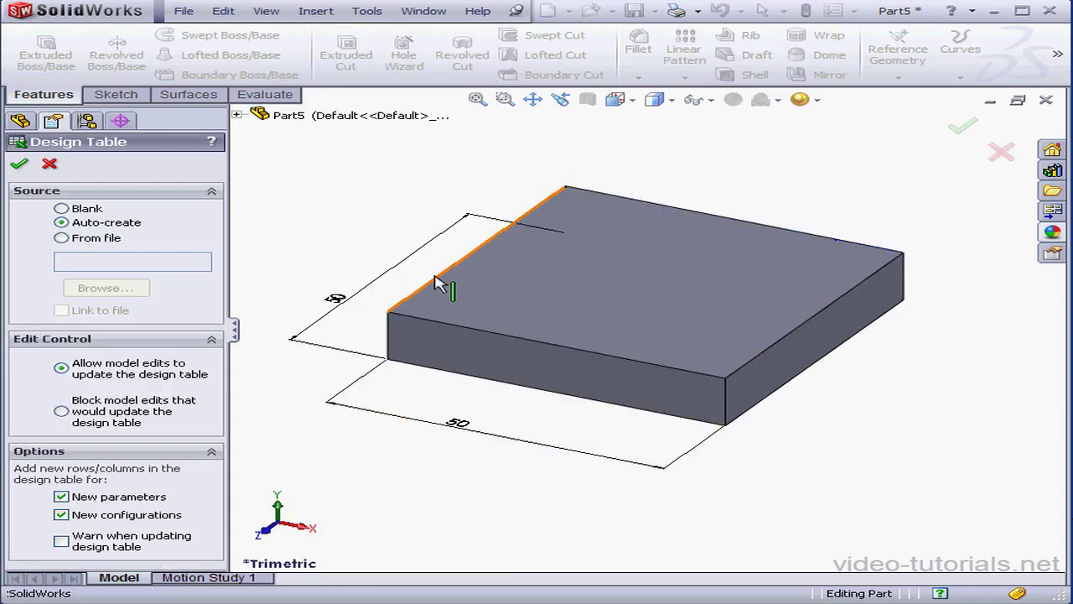
left_click(61, 238)
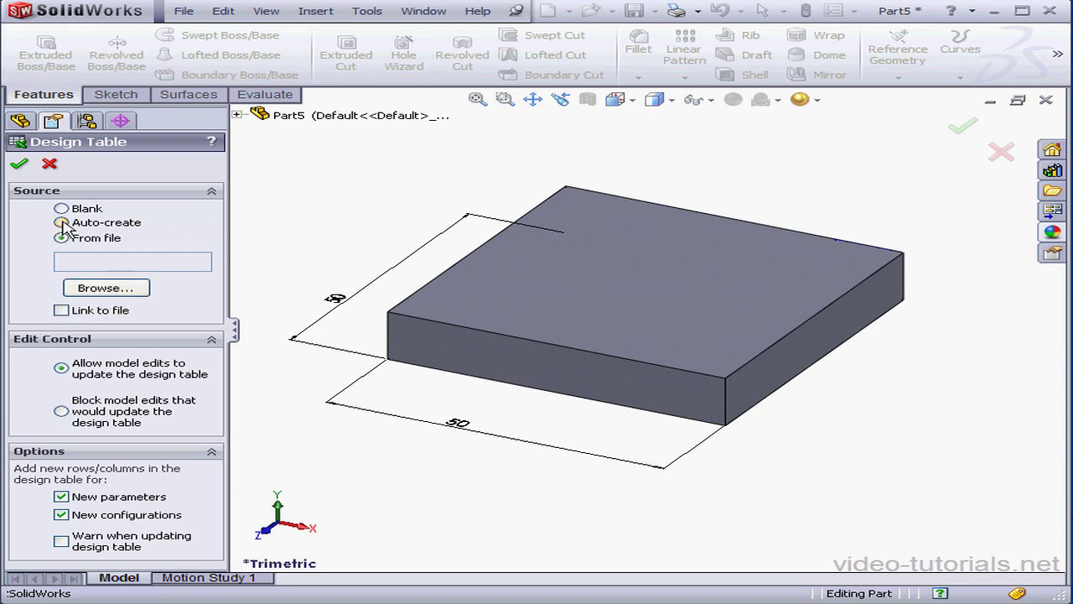
left_click(62, 223)
left_click(18, 164)
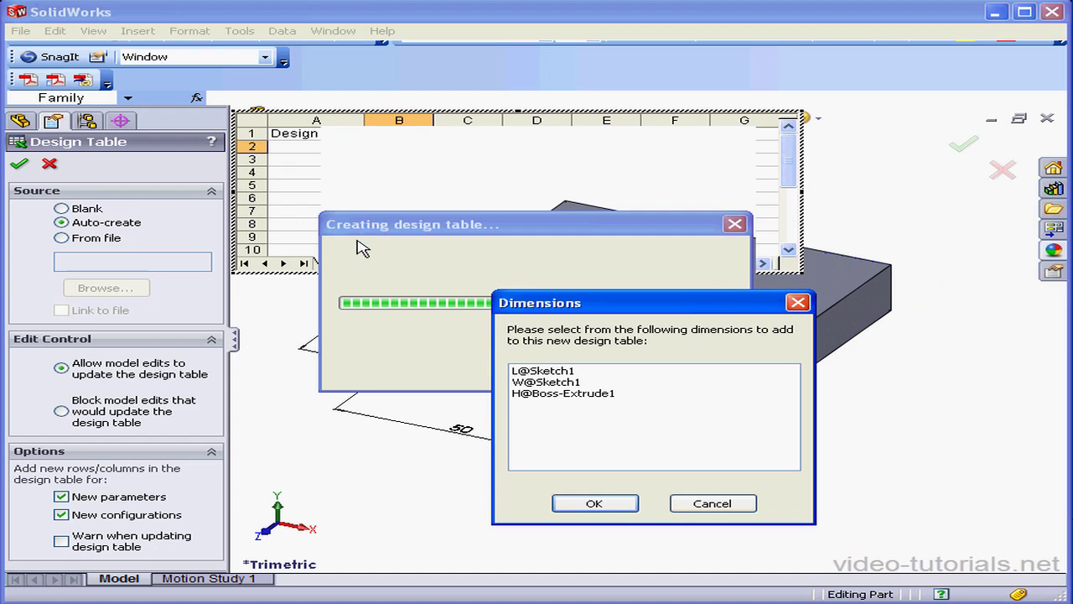
Step: Add the L@Sketch1, W@Sketch1 and H@Boss-Extrude1 dimensions to the new design table
left_click(558, 374)
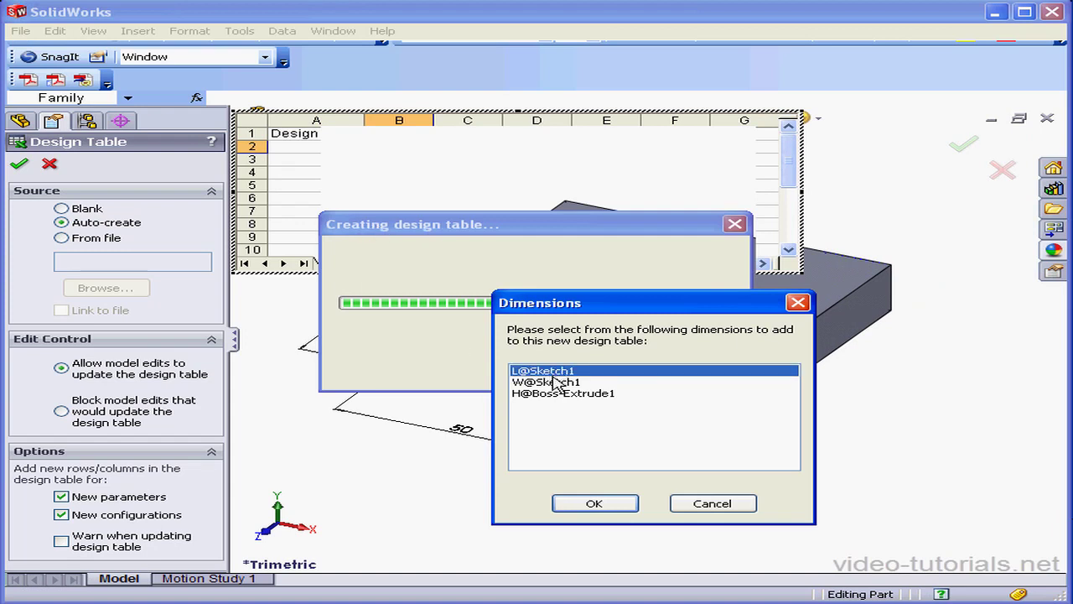
left_click(558, 383, "ctrl")
left_click(562, 393, "ctrl")
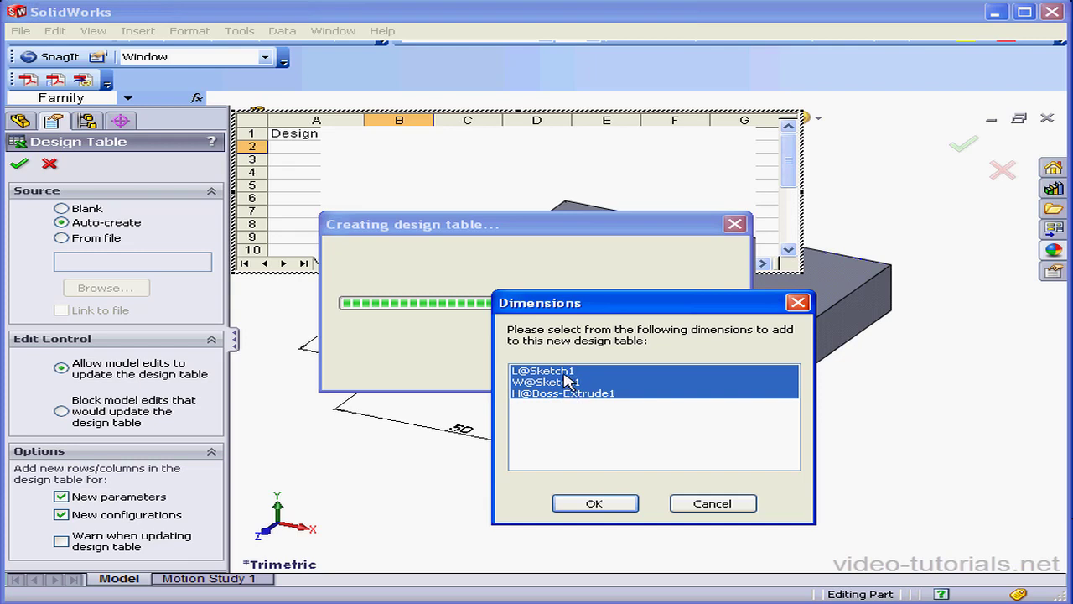
left_click(610, 508)
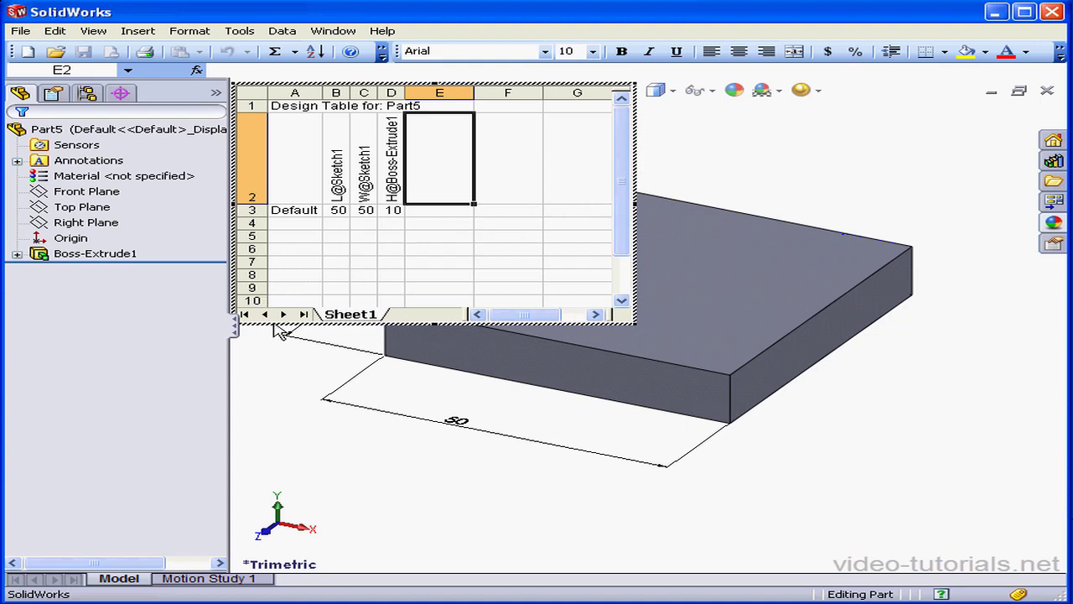
Step: Move the design table onto the middle of the model, widen its frame and widen column A
left_click_drag(279, 332, 385, 463)
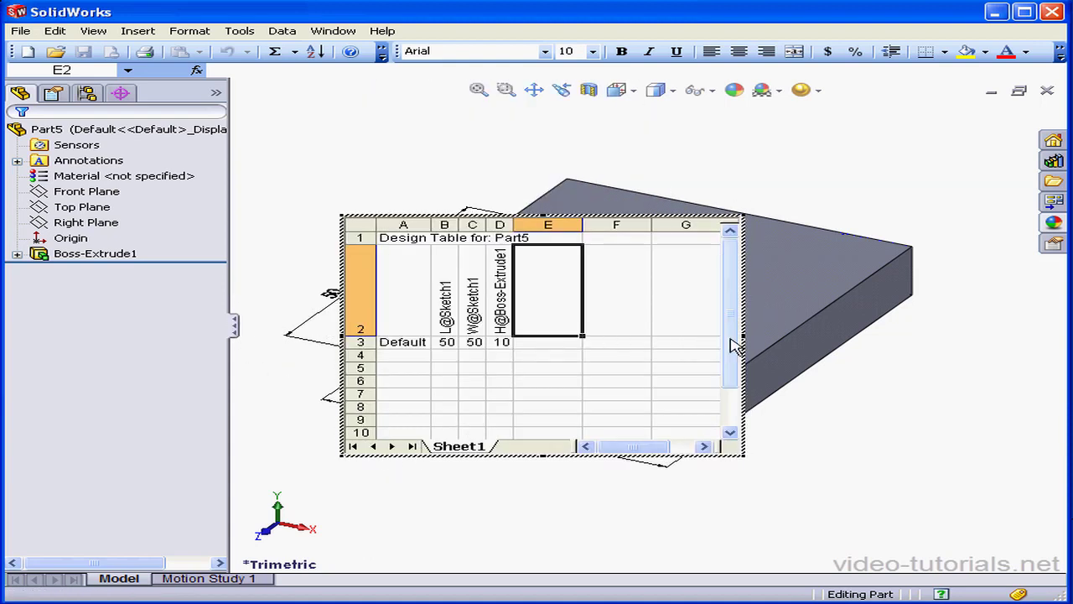
left_click_drag(743, 335, 894, 339)
left_click_drag(431, 226, 502, 227)
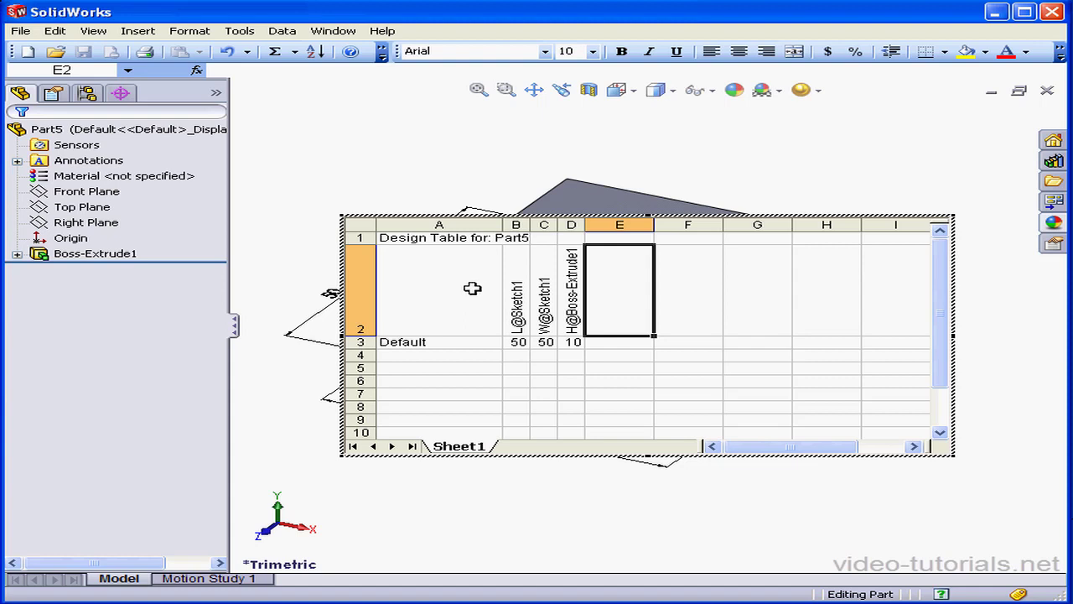
Step: Rename the Default configuration in cell A3 of the design table as 50x50x10
left_click(431, 340)
double_click(411, 340)
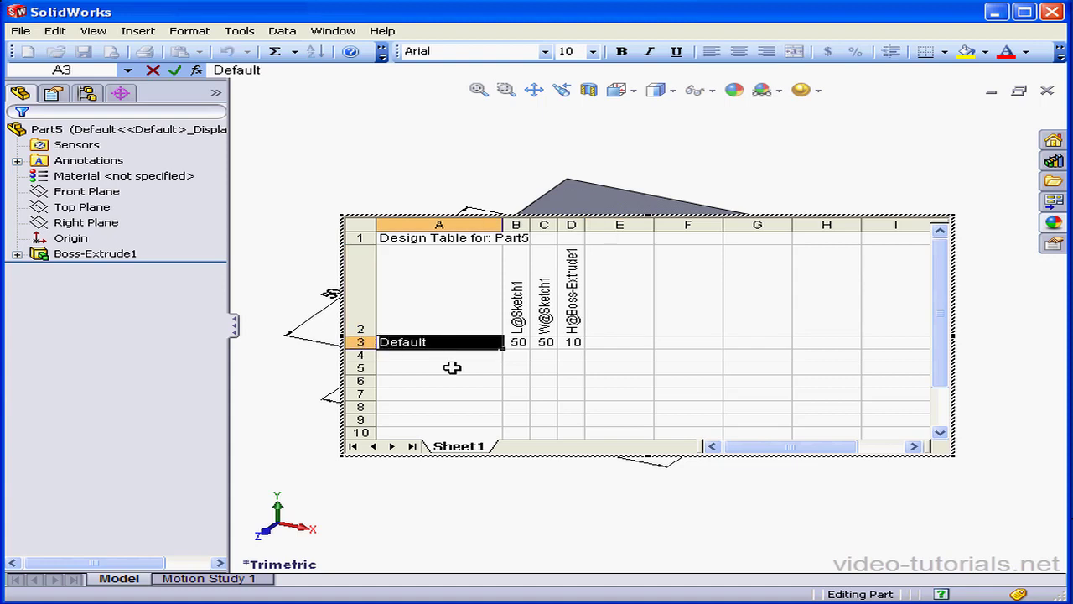
type("50x50x10")
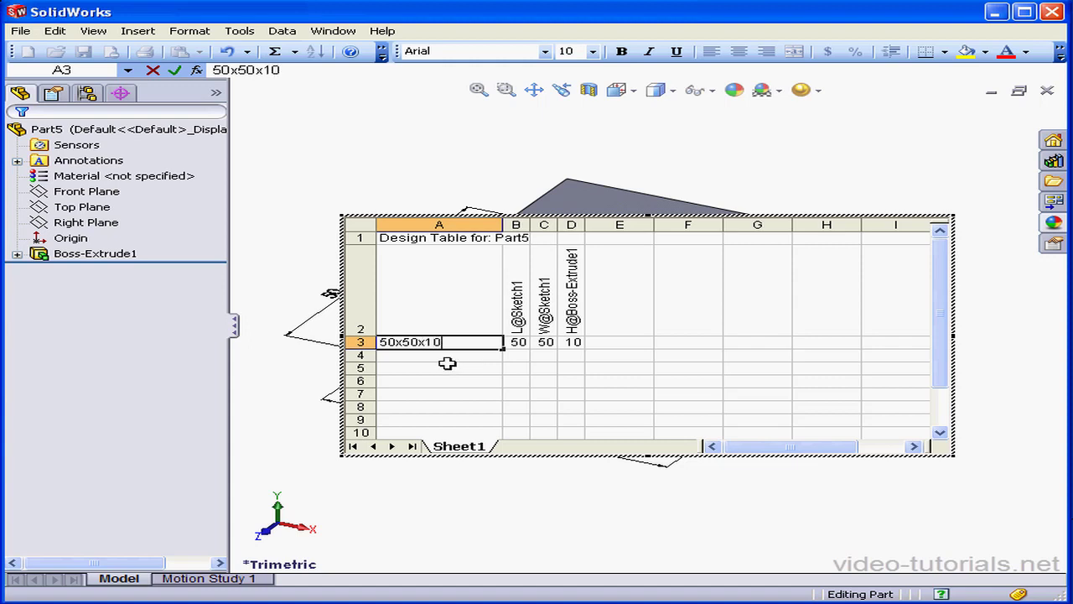
Step: Copy the 50x50x10 configuration row of the design table into rows 4 and 5
left_click_drag(615, 340, 417, 343)
right_click(417, 342)
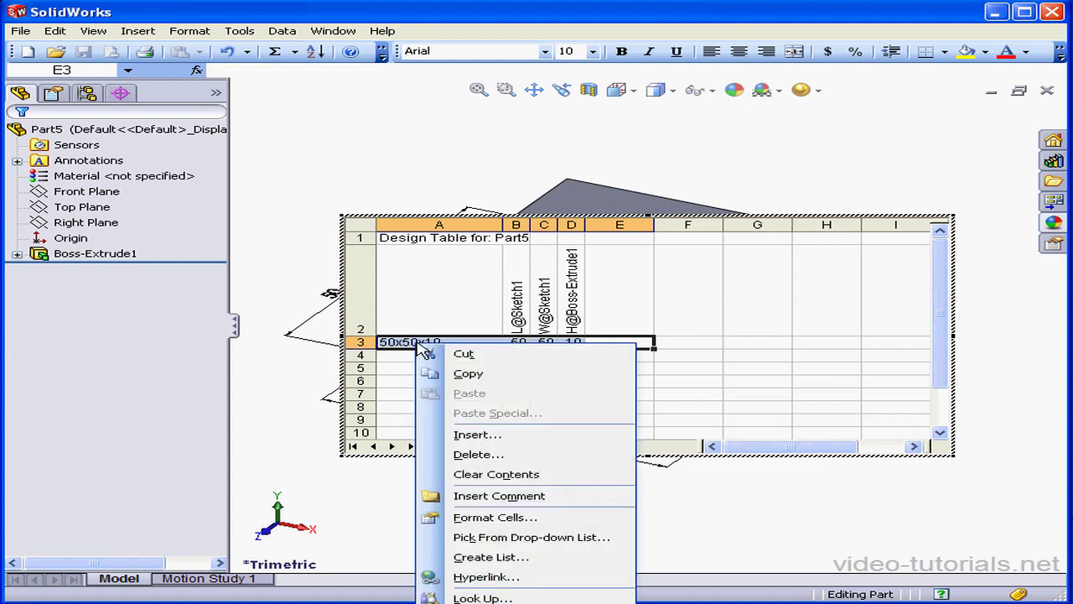
left_click(453, 367)
left_click(424, 356)
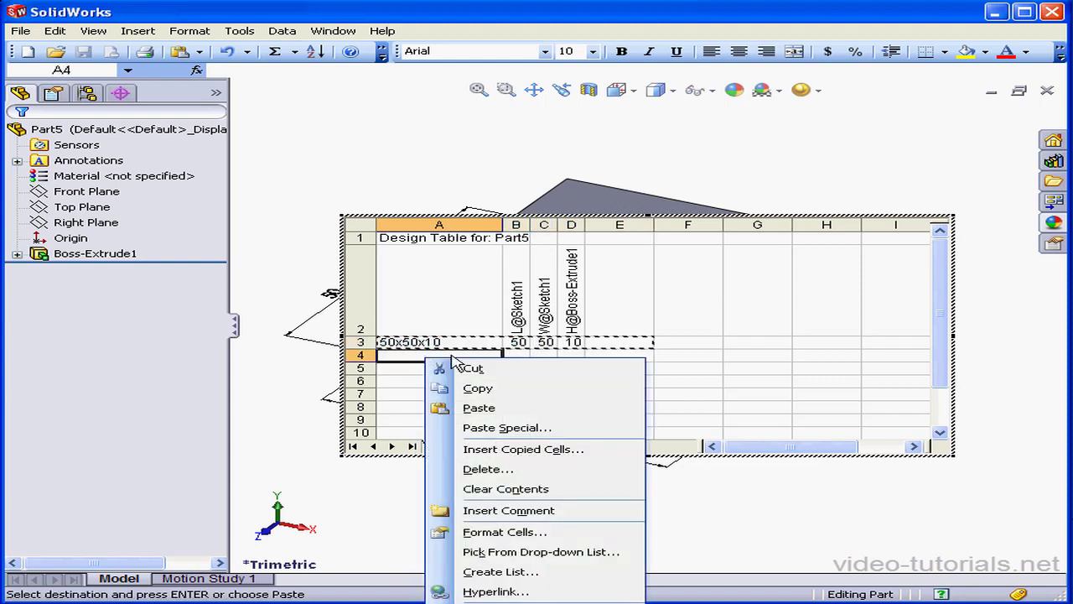
left_click(493, 407)
right_click(431, 366)
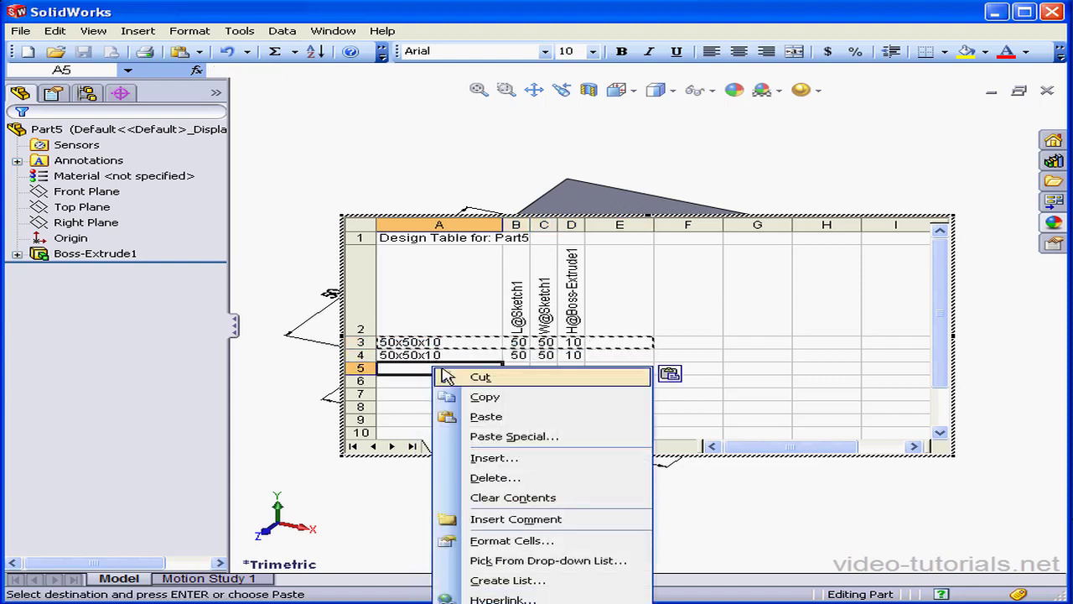
left_click(474, 415)
Step: Rename the copied configurations in cells A4 and A5 as 50x50x20 and 50x50x30
double_click(434, 355)
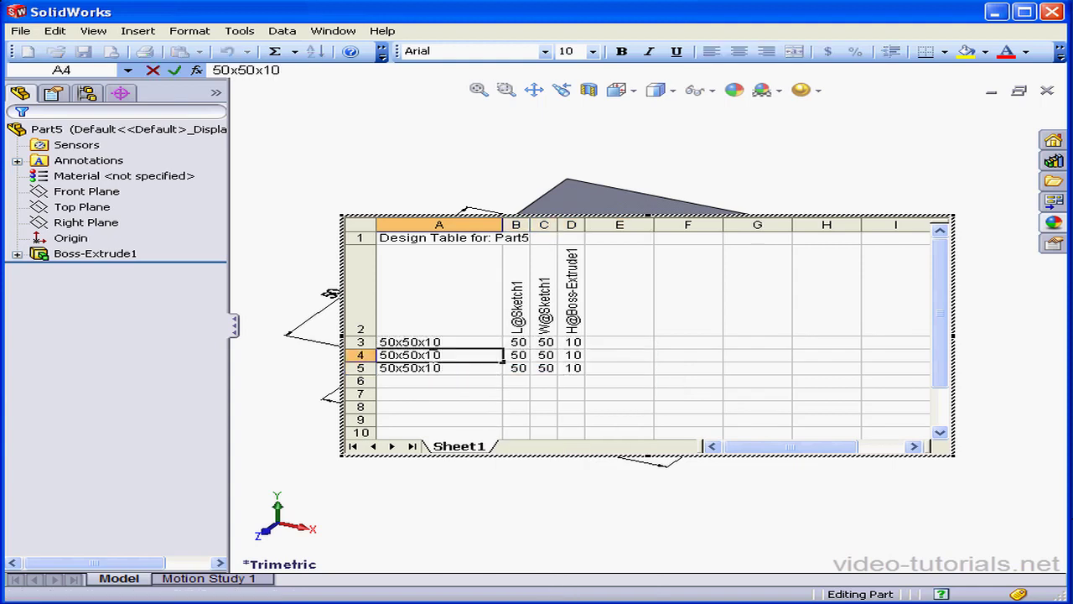
type("2")
double_click(434, 369)
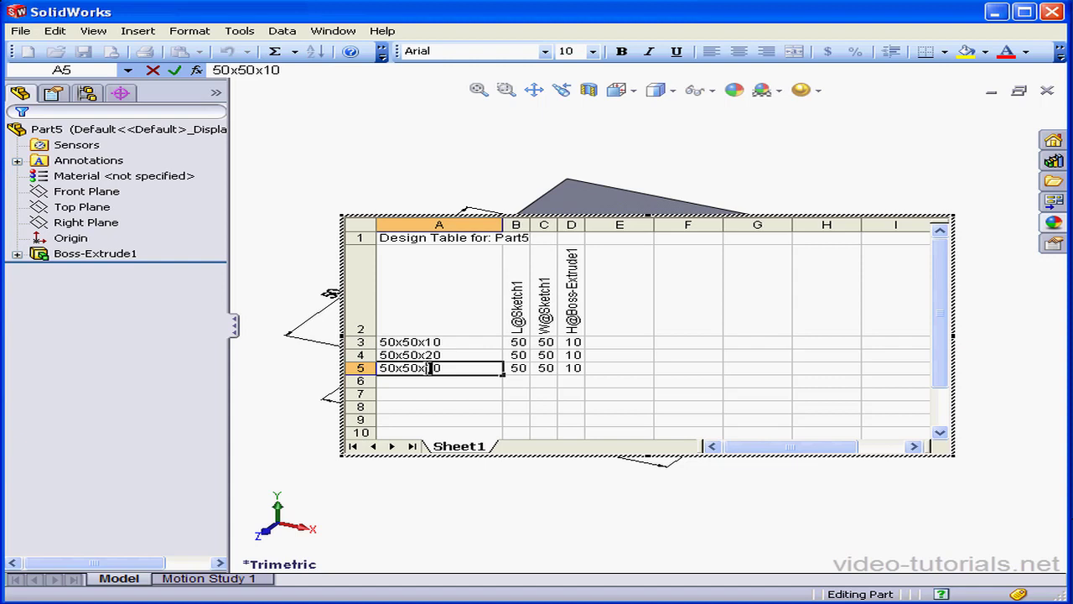
key("BackSpace")
type("3")
Step: Set the H dimension to 20 in row 4 and 30 in row 5, and close the table to generate the configurations
double_click(571, 355)
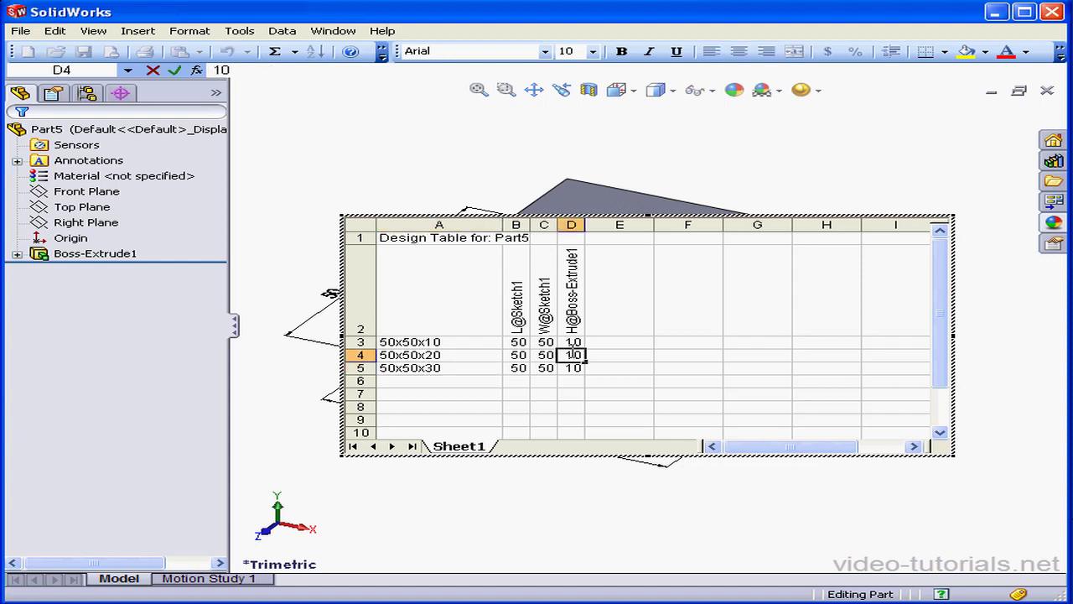
type("20")
double_click(572, 368)
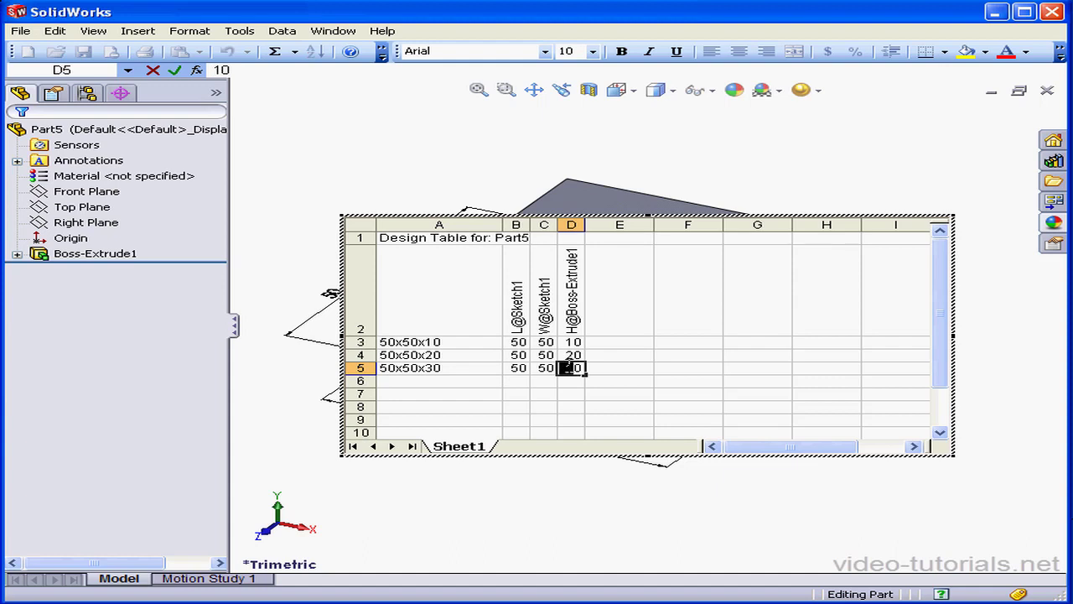
type("30")
left_click(795, 498)
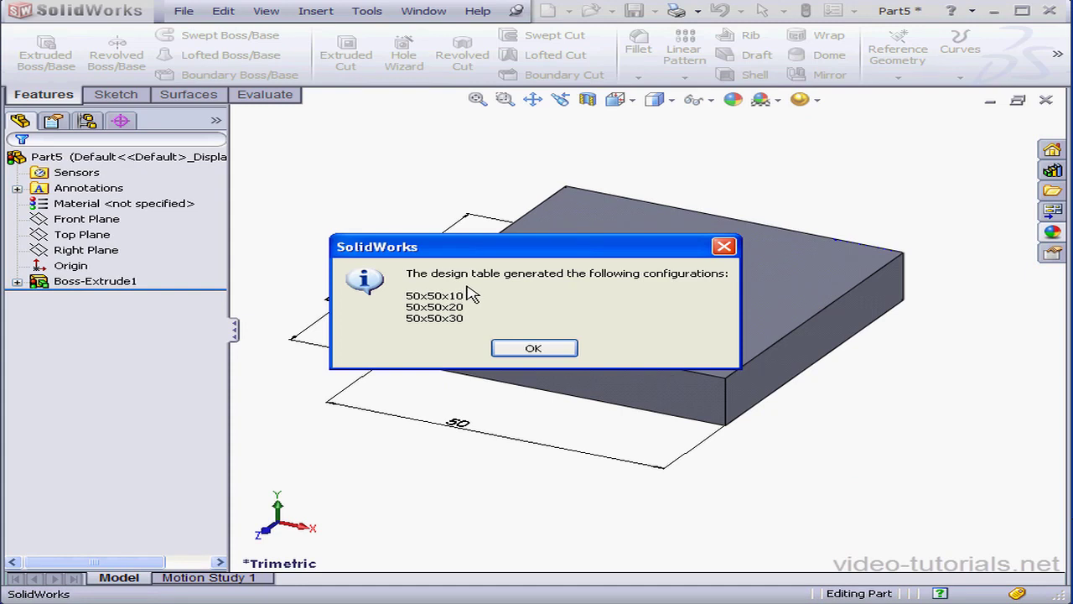
left_click(538, 351)
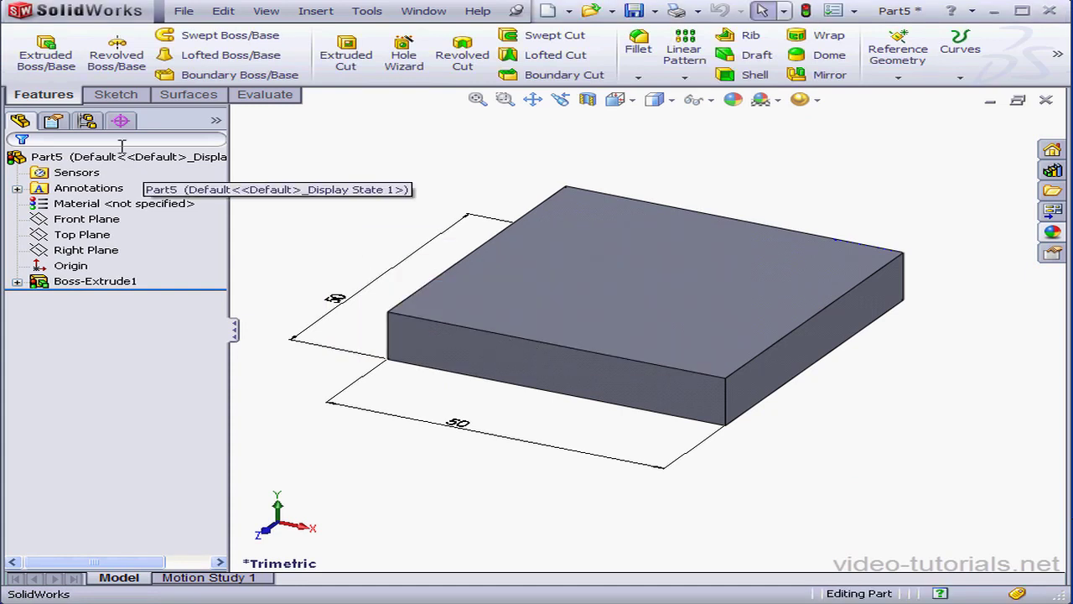
Step: Open the configuration list and activate the 50x50x30, 50x50x20 and 50x50x10 configurations one after another
left_click(88, 122)
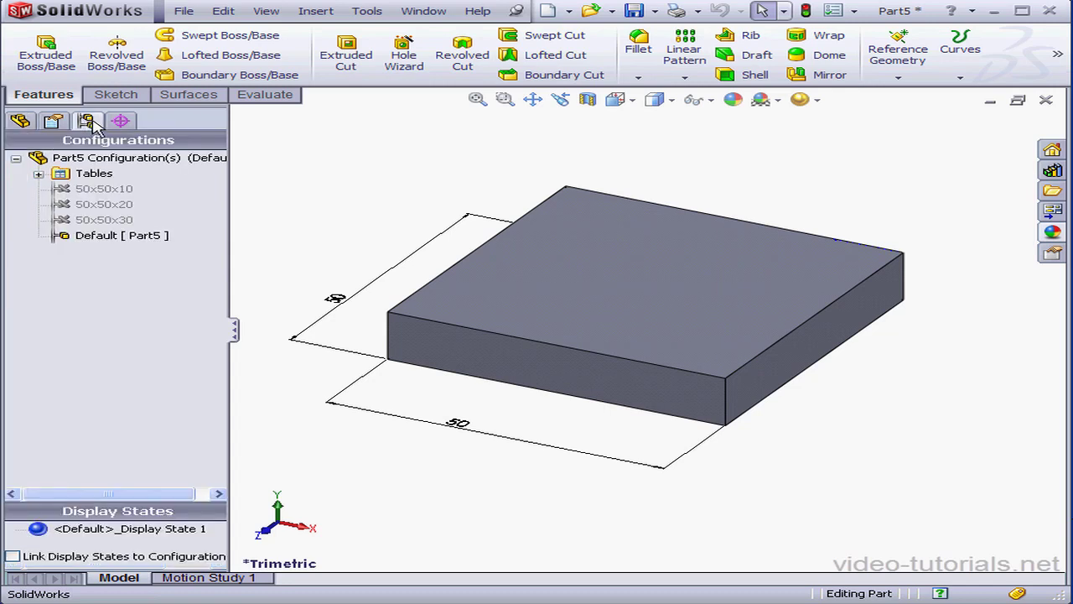
left_click(132, 189)
left_click(99, 237)
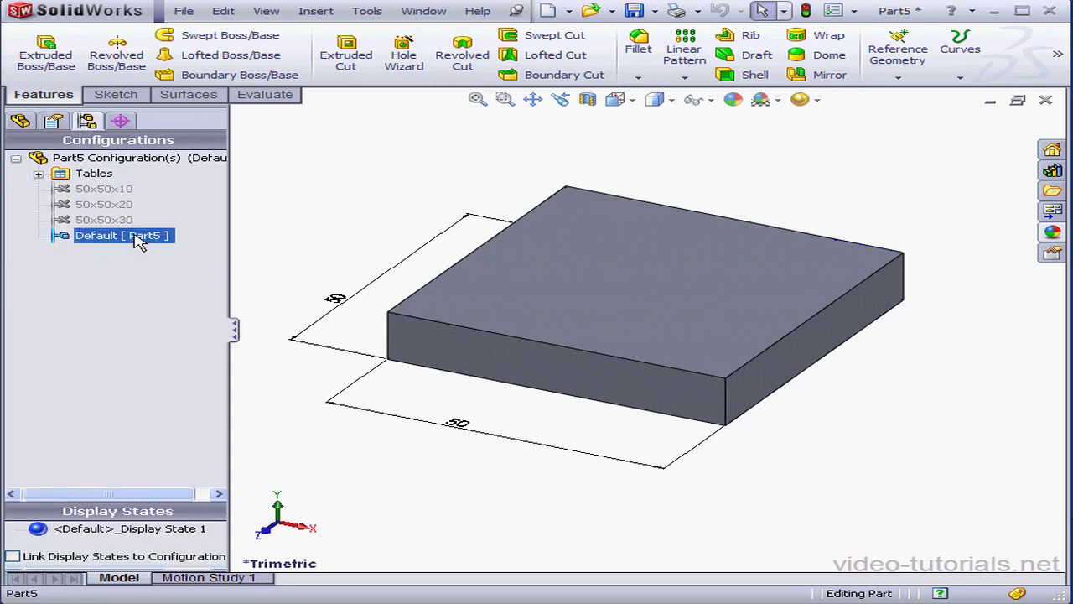
left_click(115, 221, "ctrl")
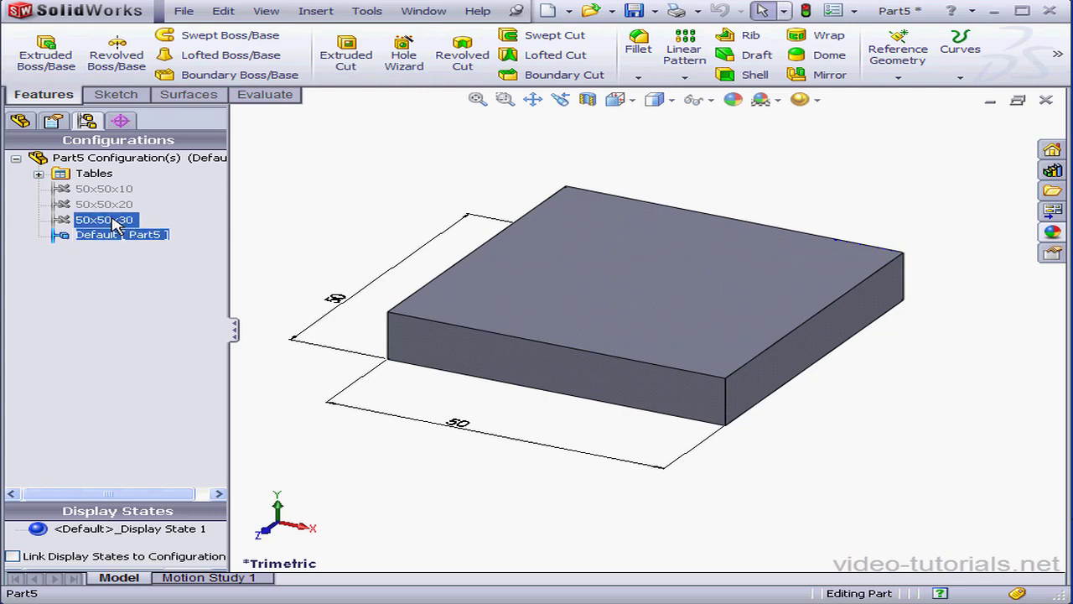
double_click(113, 218)
left_click(111, 209)
double_click(112, 210)
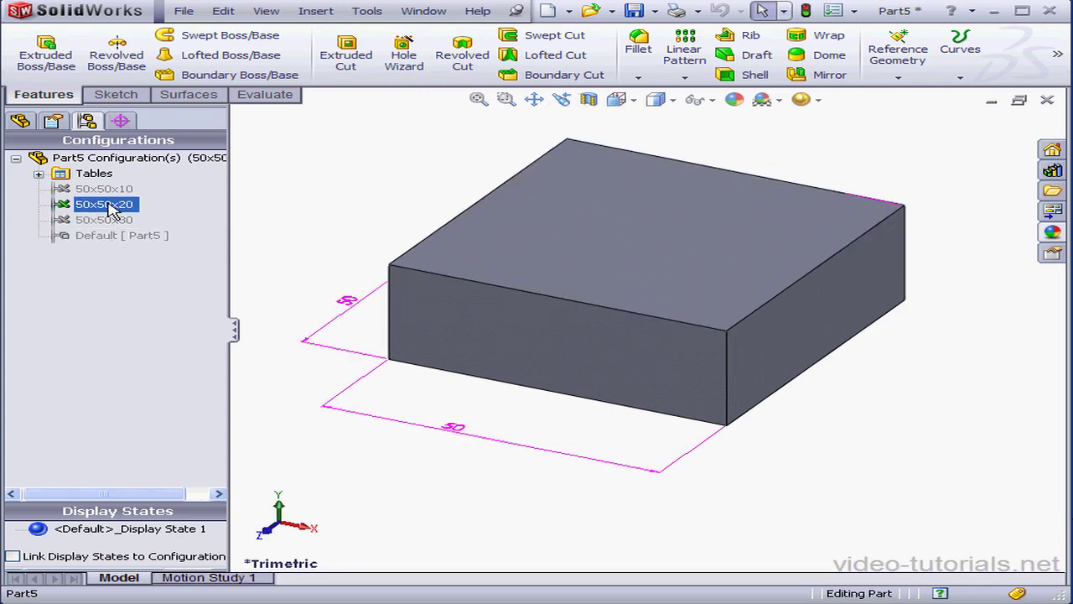
left_click(106, 193)
double_click(105, 195)
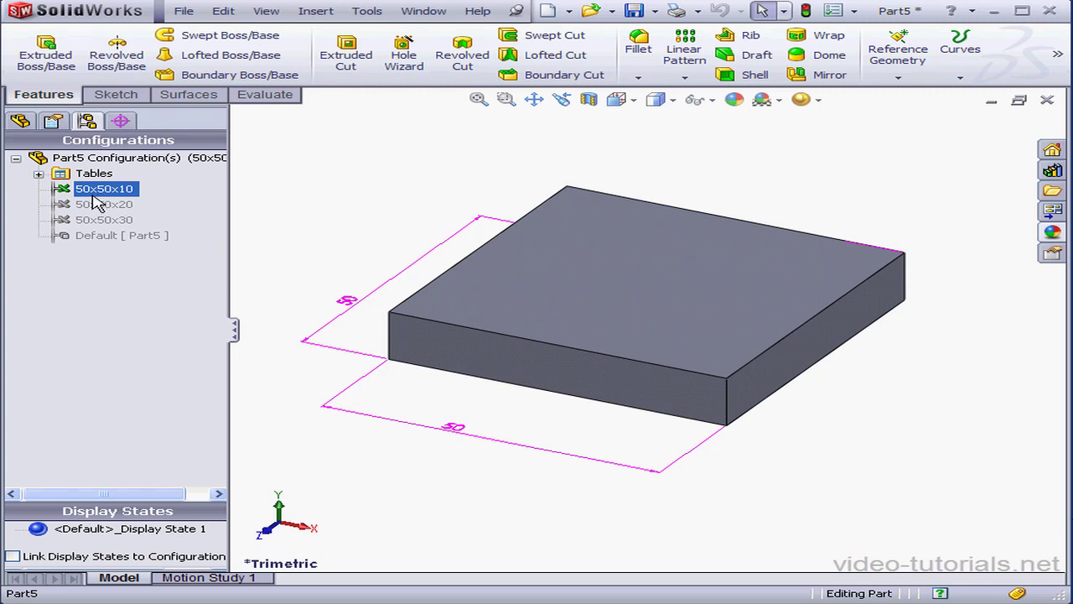
Step: Expand the Tables folder in the configuration list and delete the Default configuration
left_click(38, 173)
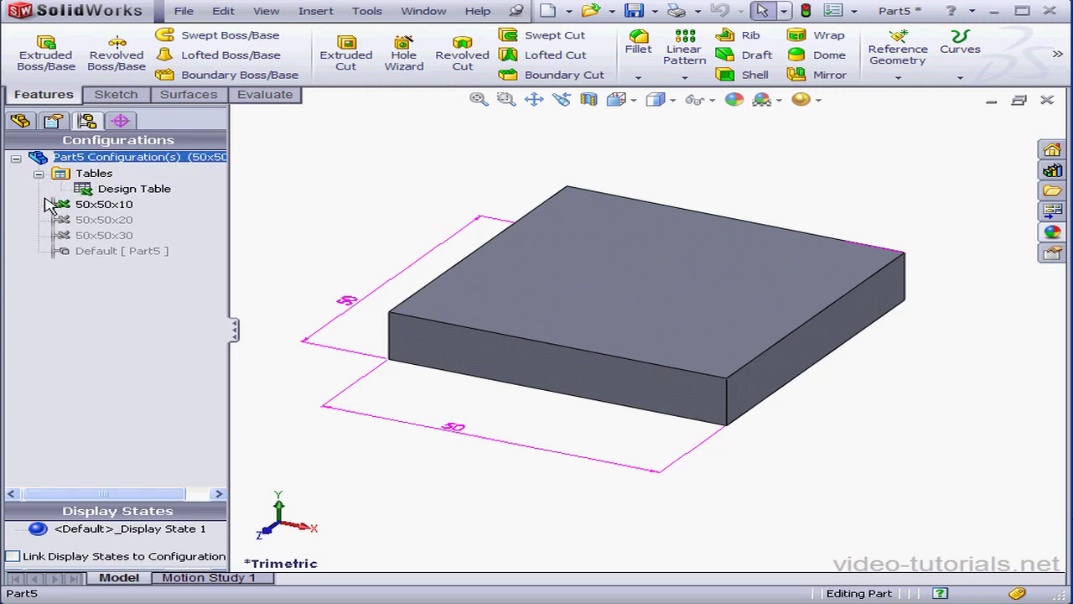
left_click(88, 251)
right_click(99, 253)
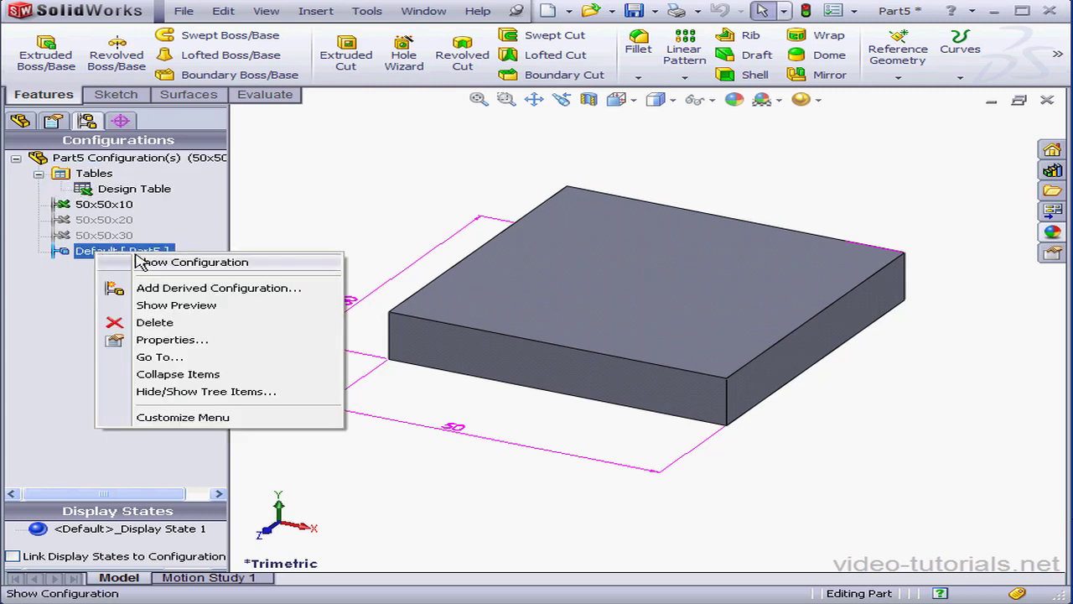
left_click(152, 323)
left_click(683, 213)
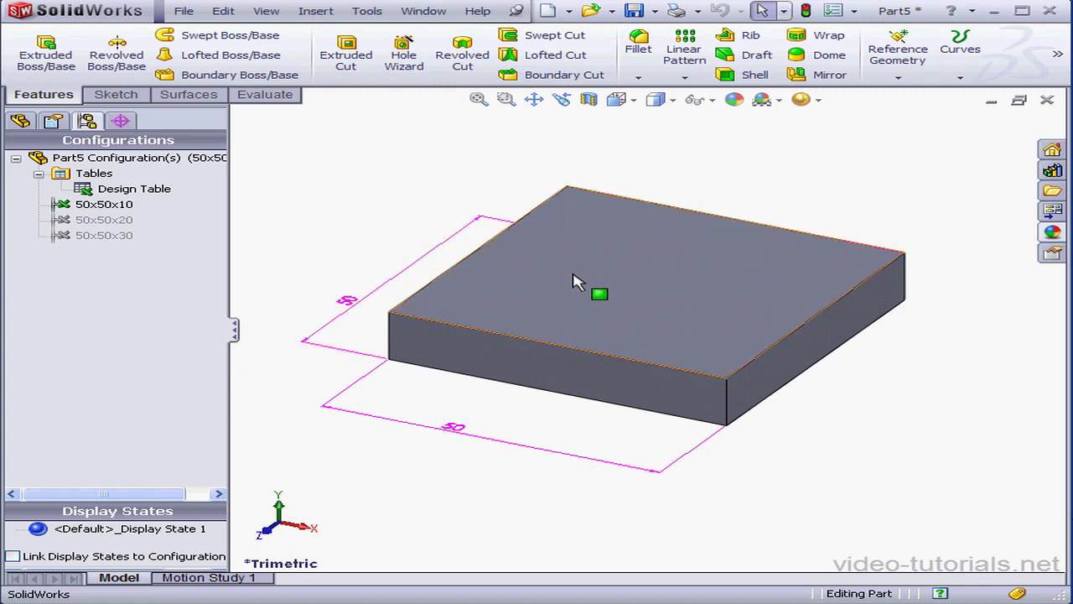
Step: Start a sketch on the block's top face and draw a diagonal centerline between its opposite corners
right_click(613, 285)
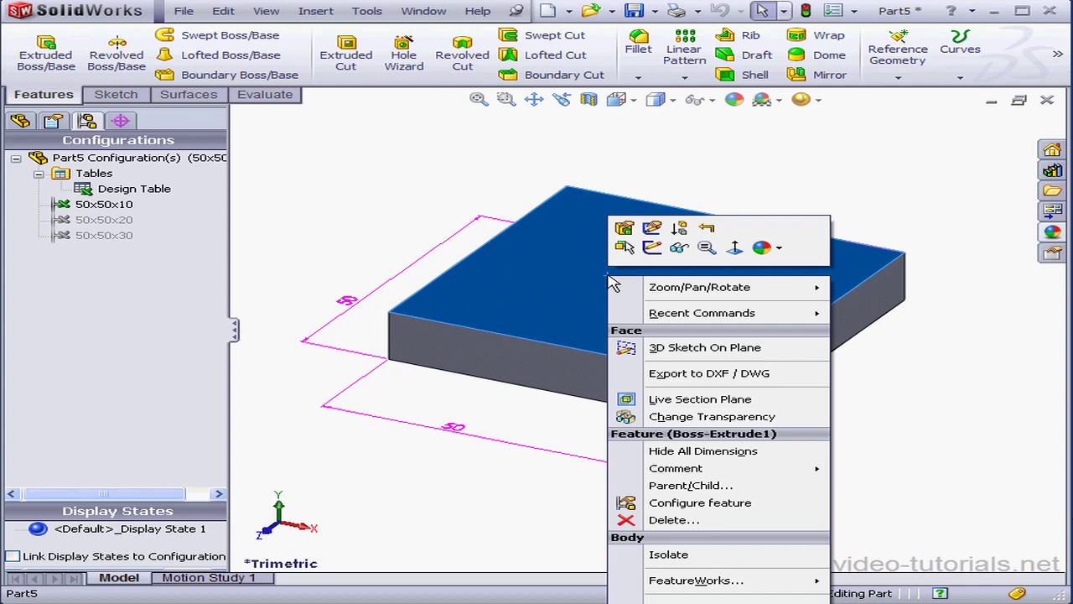
left_click(652, 247)
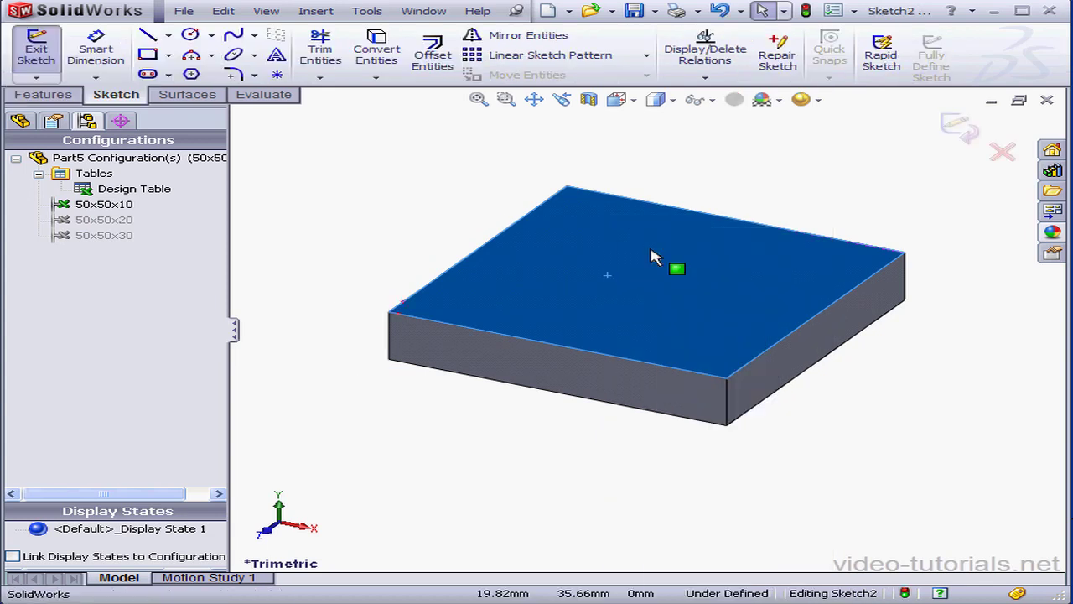
left_click(168, 35)
left_click(152, 74)
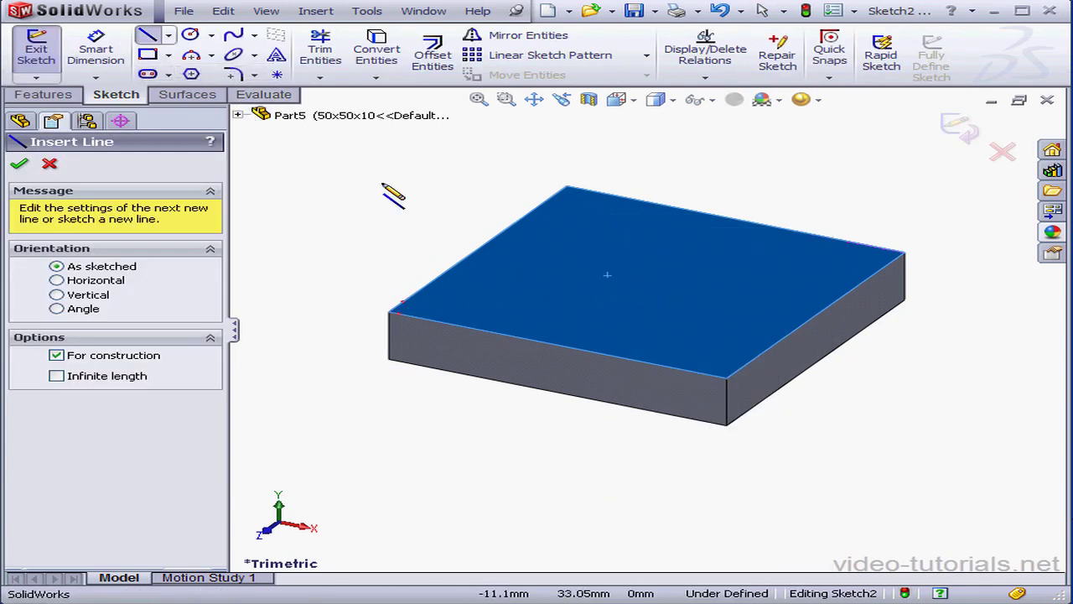
left_click(391, 312)
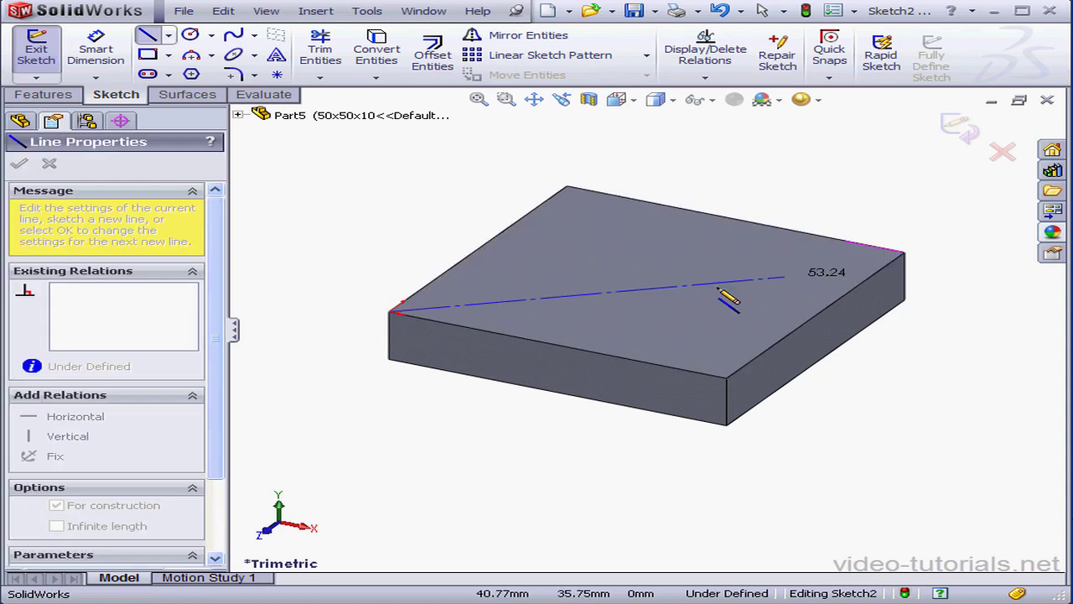
left_click(904, 251)
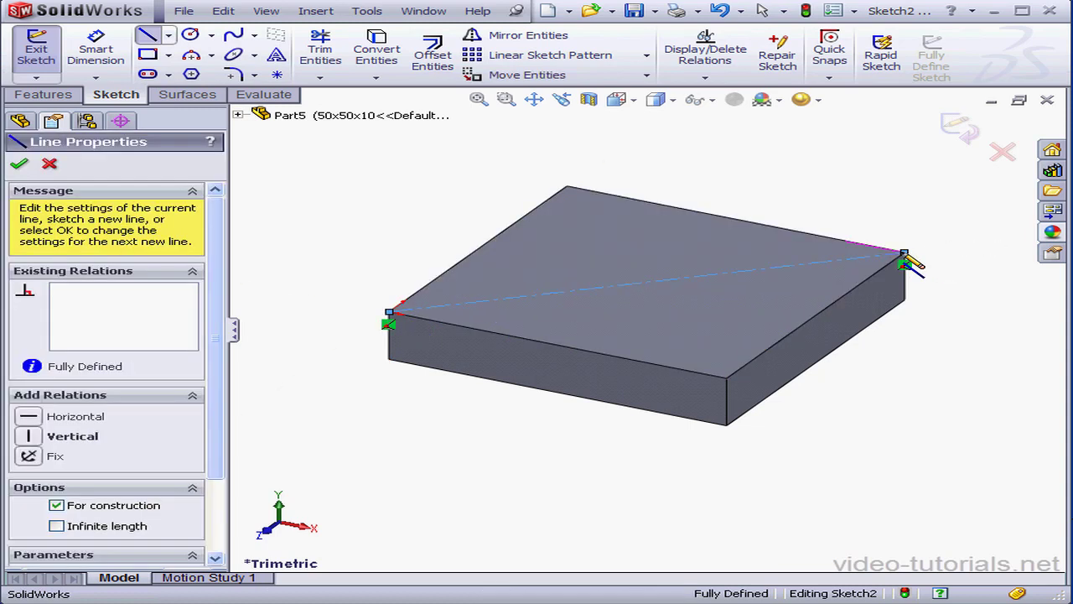
Step: Sketch a circle with a radius of about 9.17 mm beside the diagonal centerline, and leave the Circle tool
left_click(190, 35)
left_click(624, 258)
left_click(681, 295)
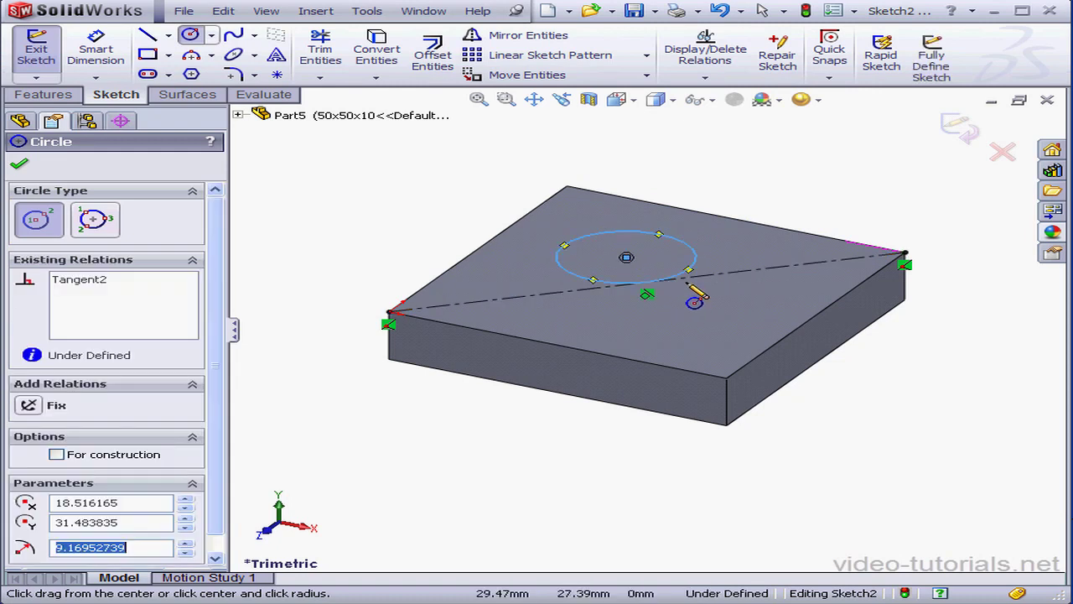
right_click(734, 266)
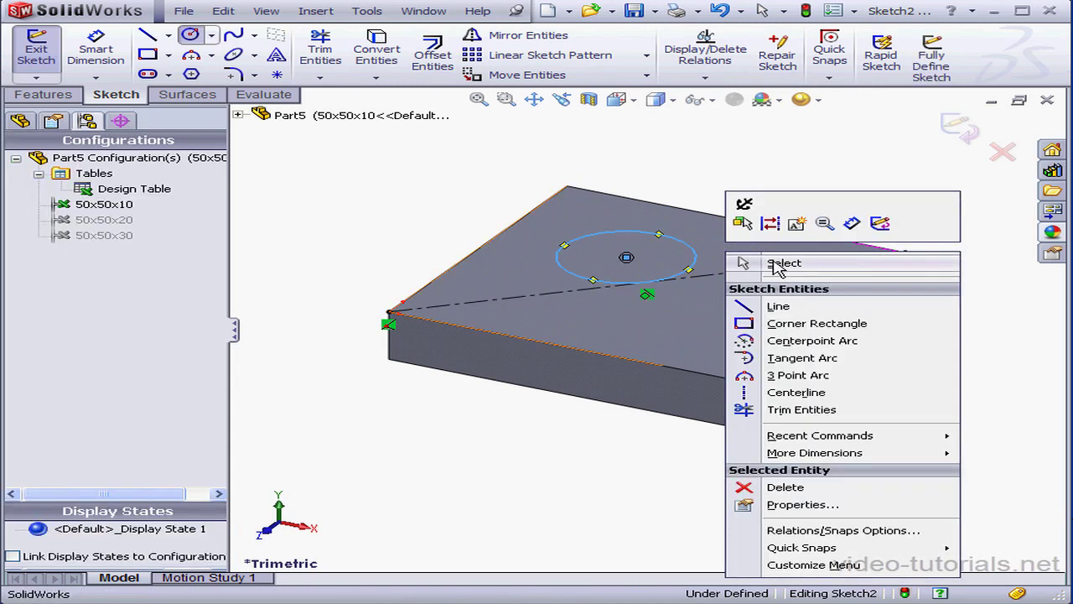
left_click(768, 262)
left_click(627, 258)
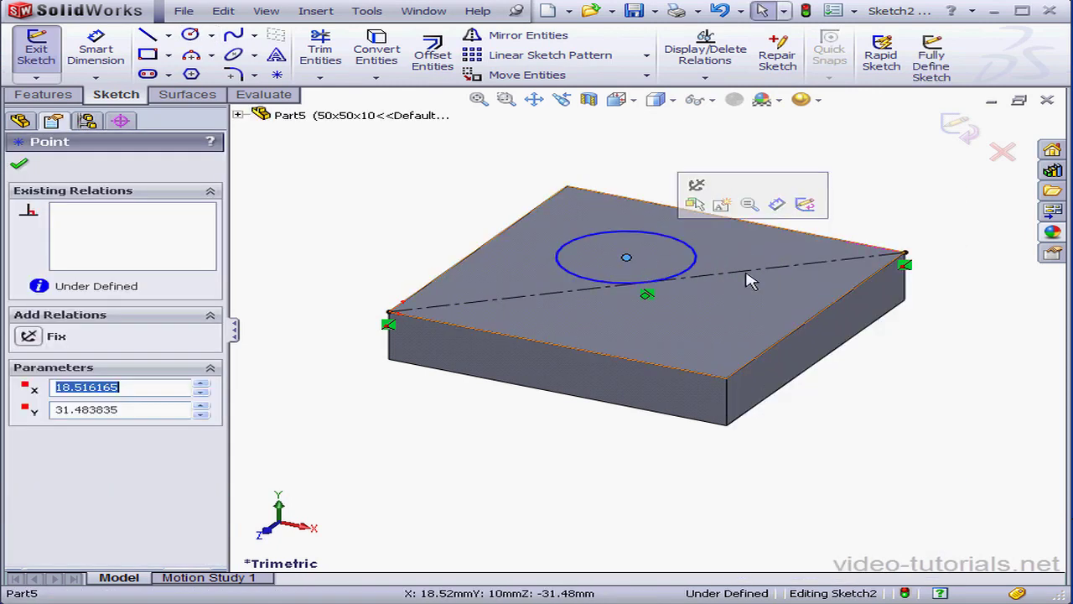
left_click(801, 273, "ctrl")
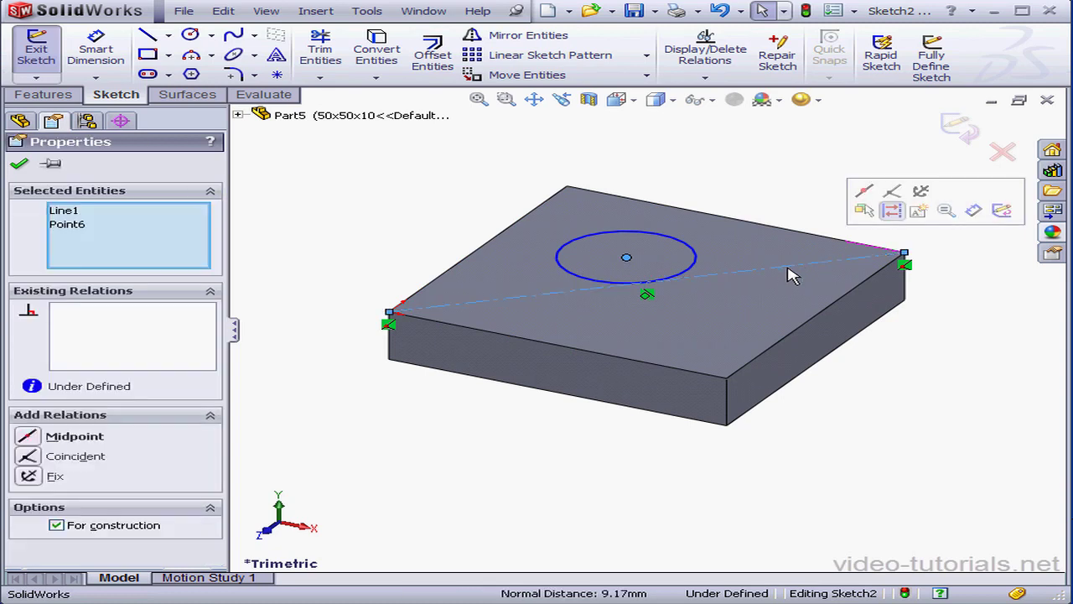
left_click(769, 209)
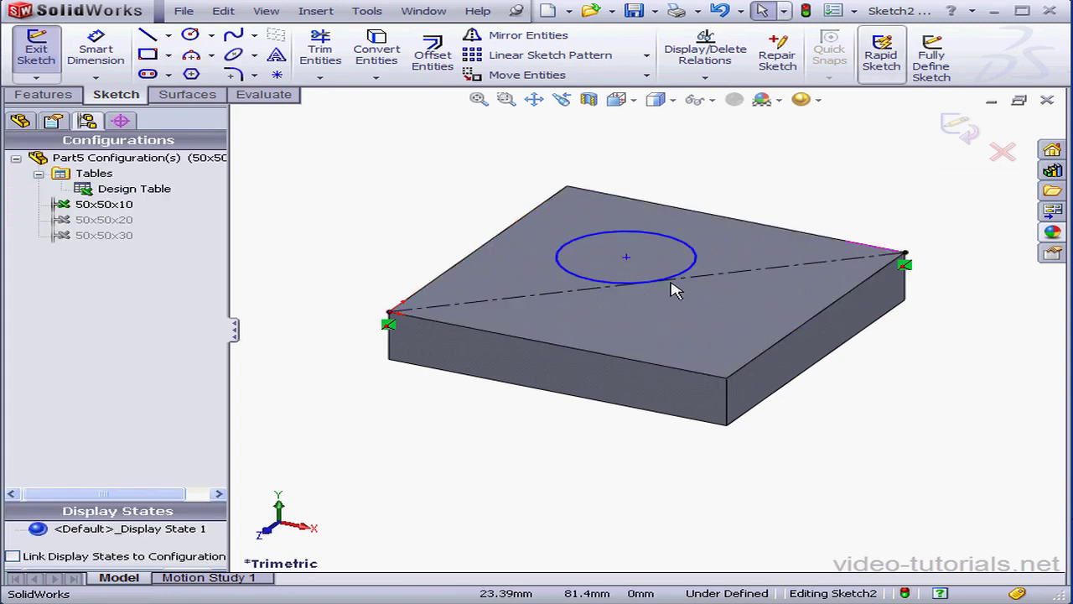
Step: Constrain the circle's centre to the midpoint of the diagonal centerline
left_click(627, 258)
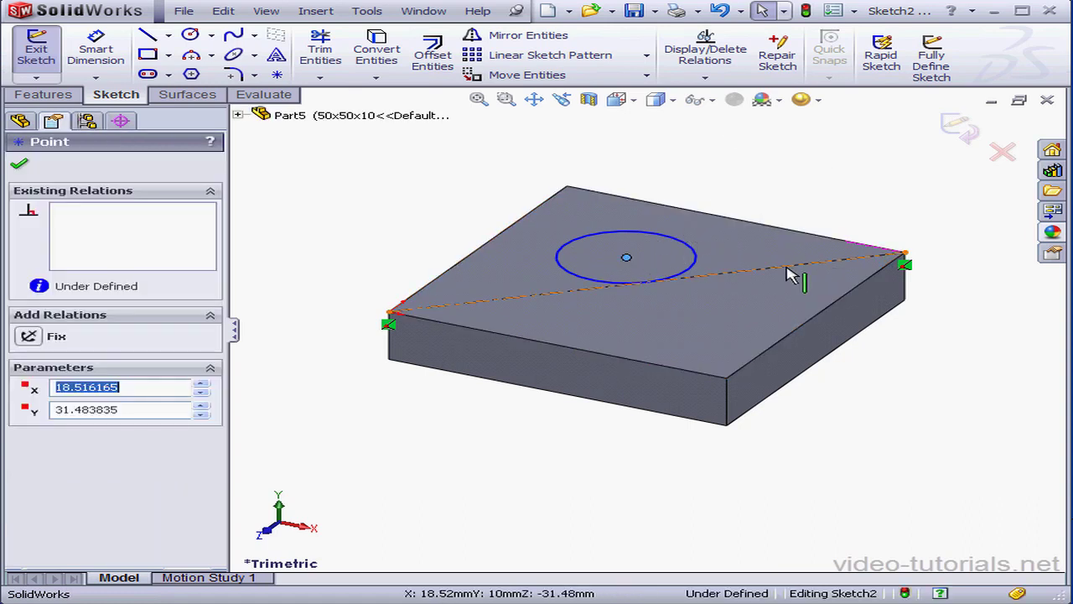
left_click(788, 265, "ctrl")
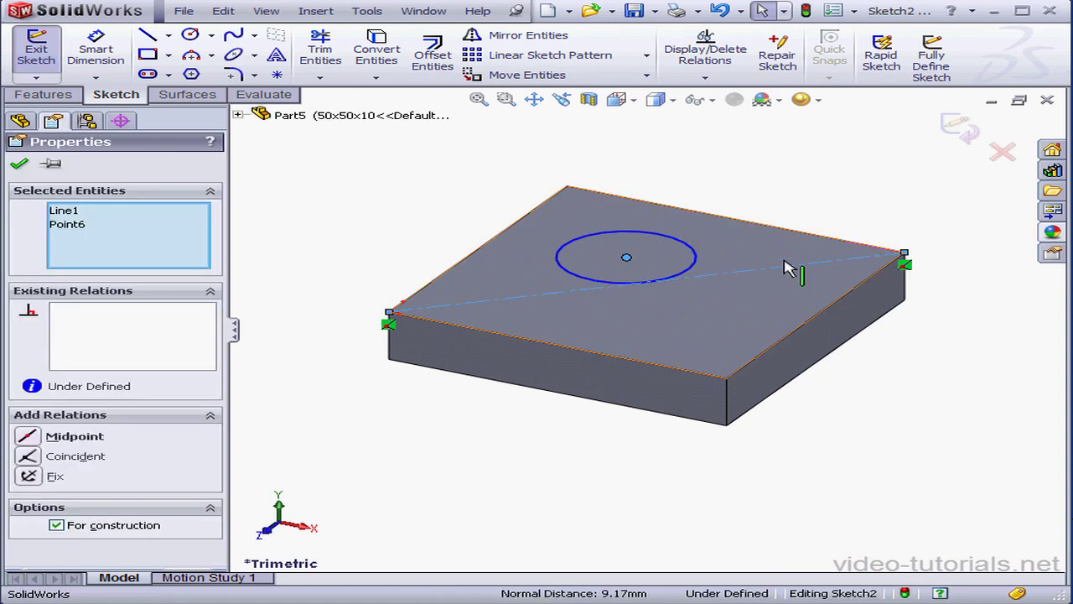
left_click(33, 437)
left_click(19, 164)
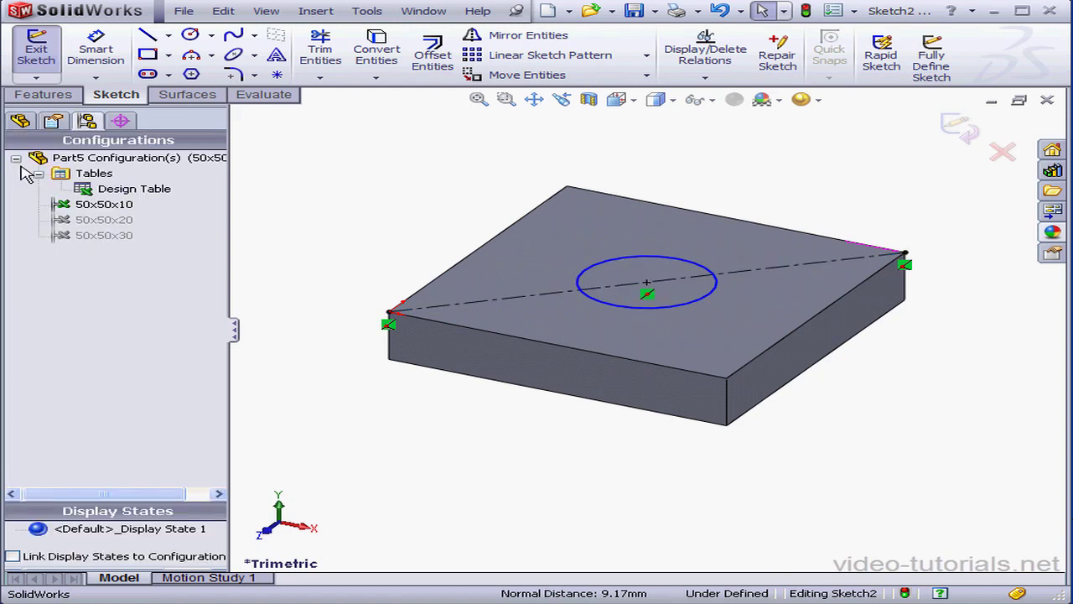
Step: Dimension the circle's diameter at 20 mm, placing the dimension beside the block
left_click(96, 52)
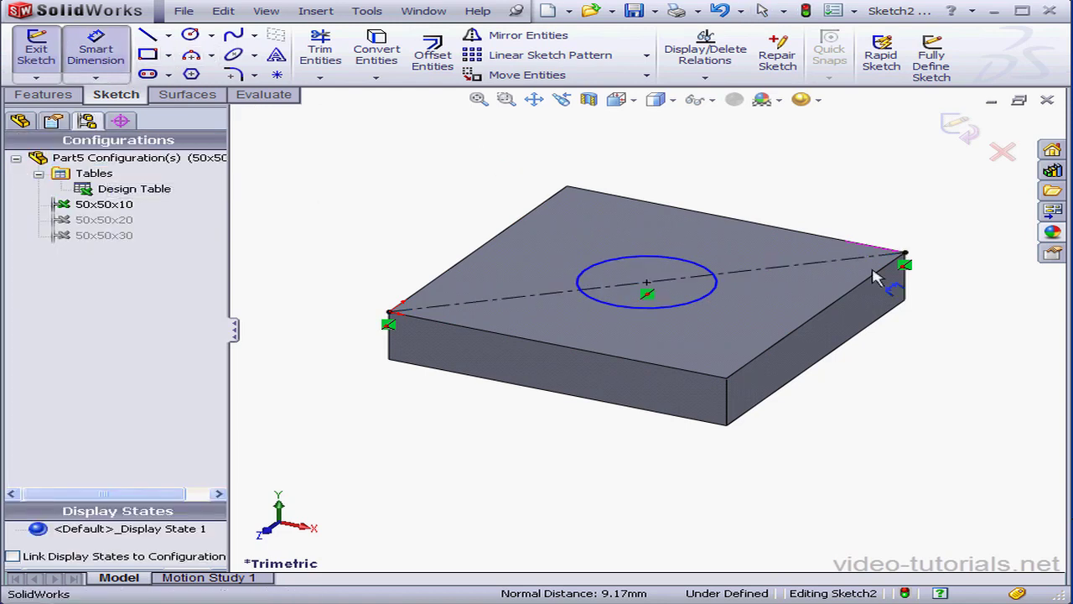
left_click(714, 292)
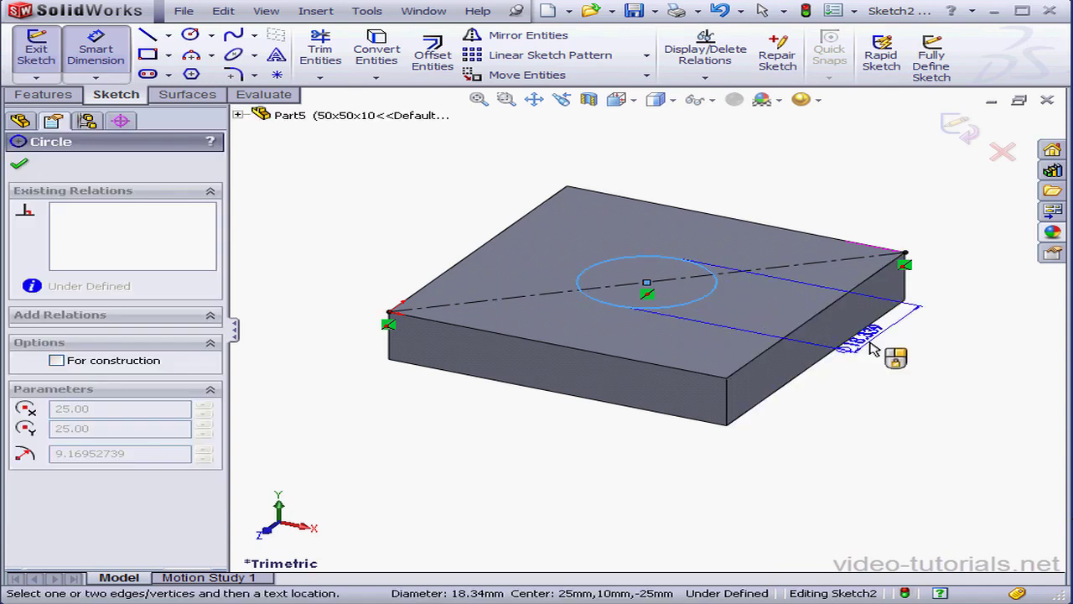
left_click(896, 351)
left_click(894, 350)
type("2")
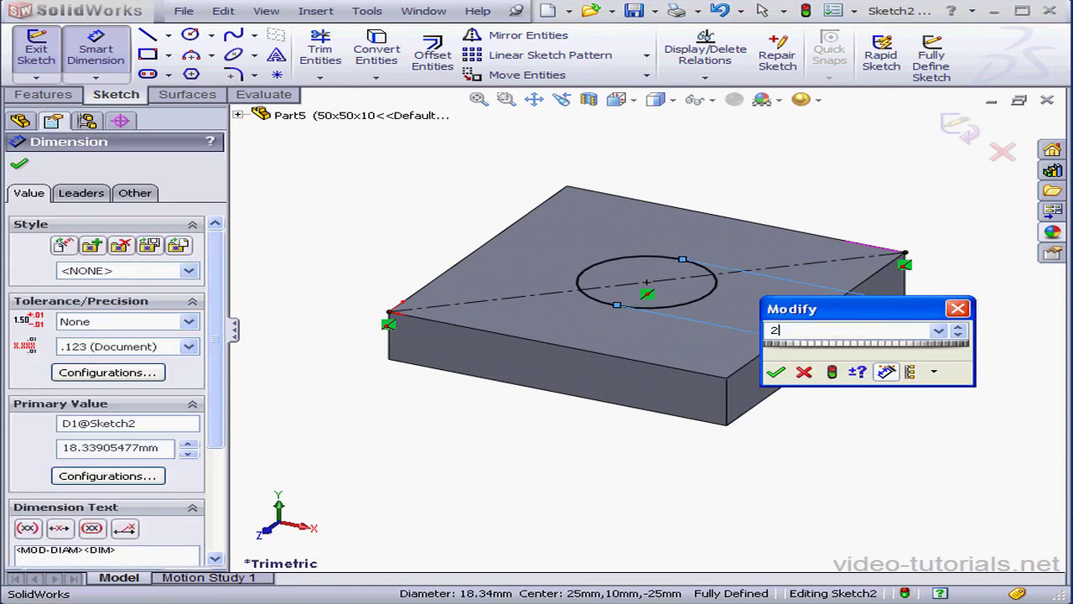
type("0")
left_click(775, 372)
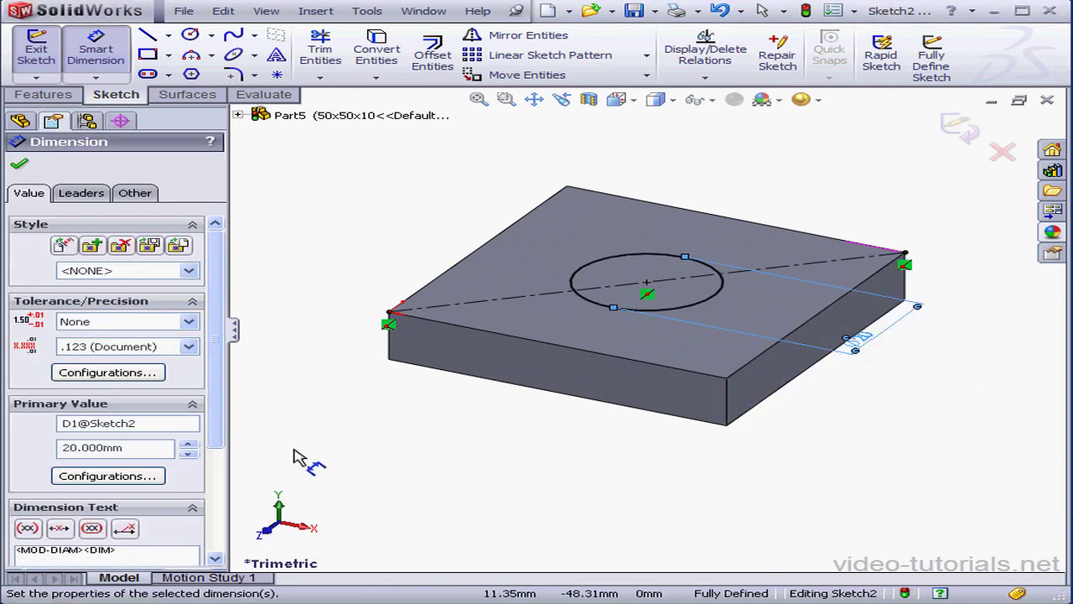
Step: Rename the circle's diameter dimension to Diameter and exit the sketch
left_click_drag(145, 423, 40, 423)
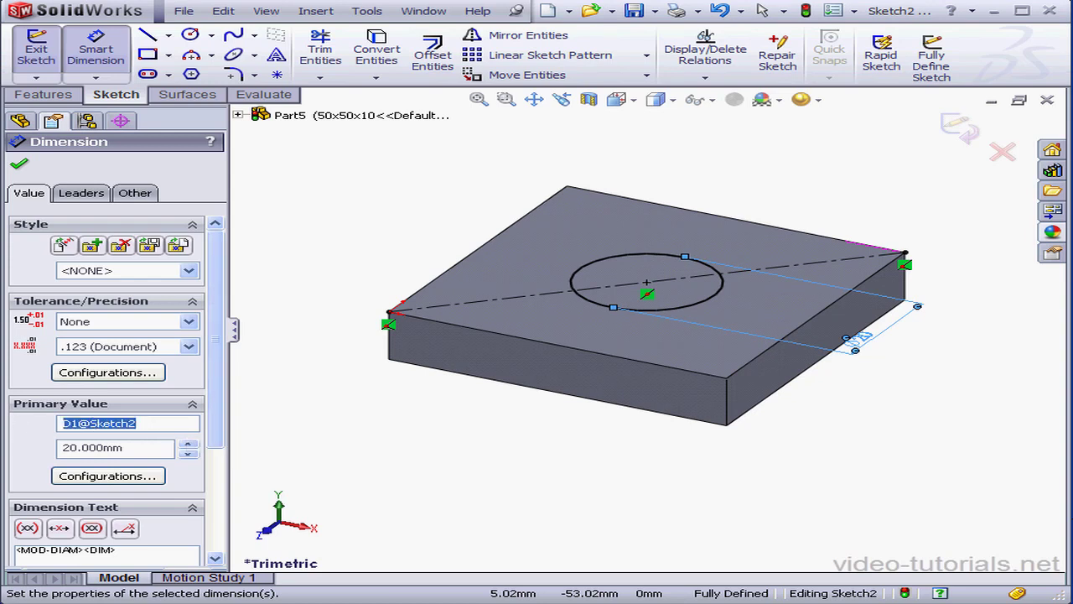
type("Dia")
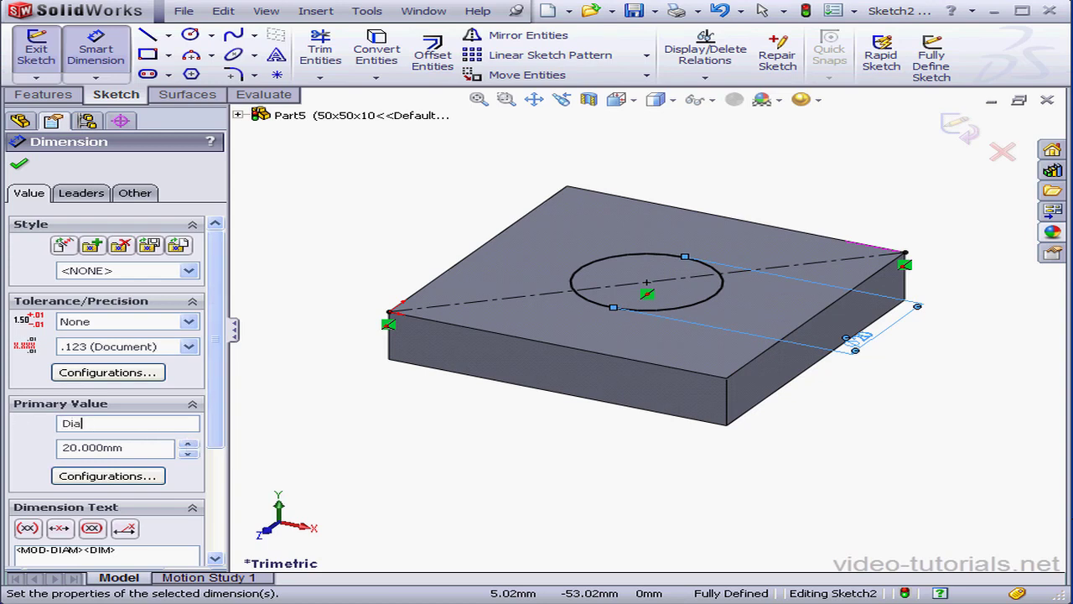
type("meter")
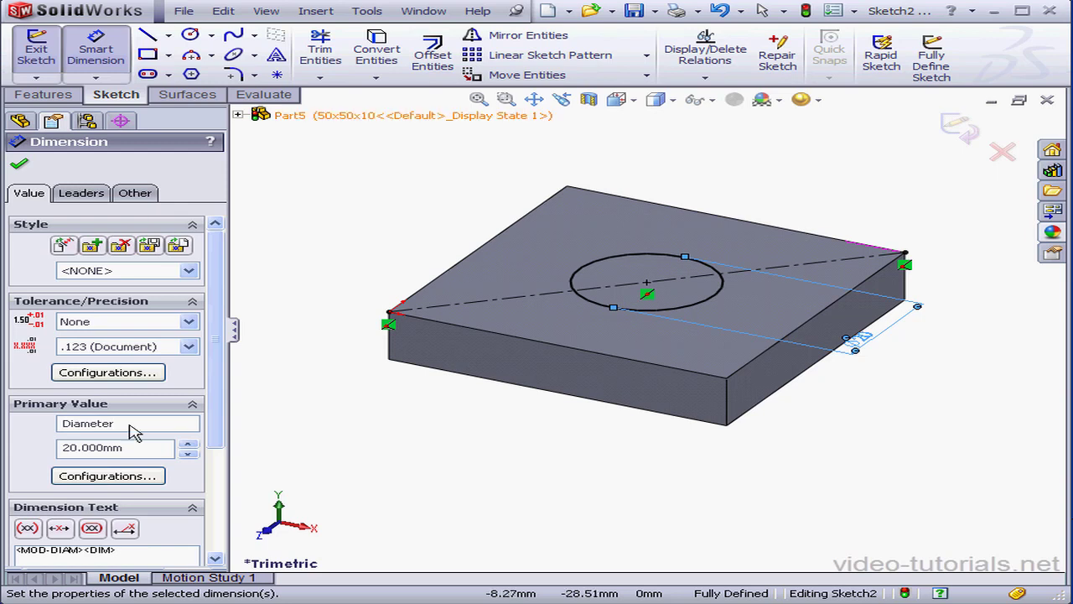
left_click(347, 426)
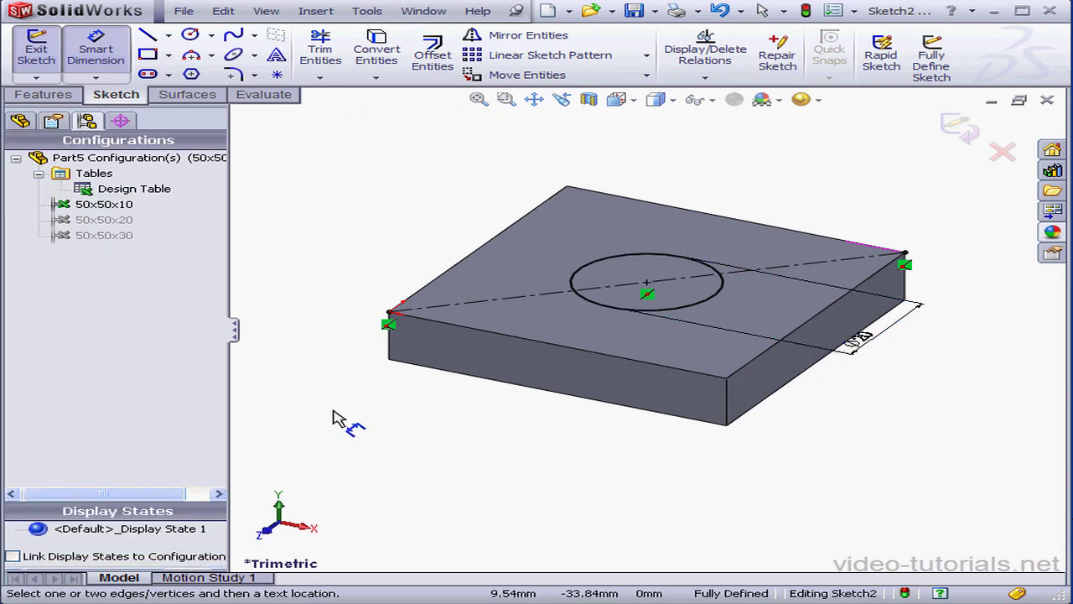
left_click(959, 128)
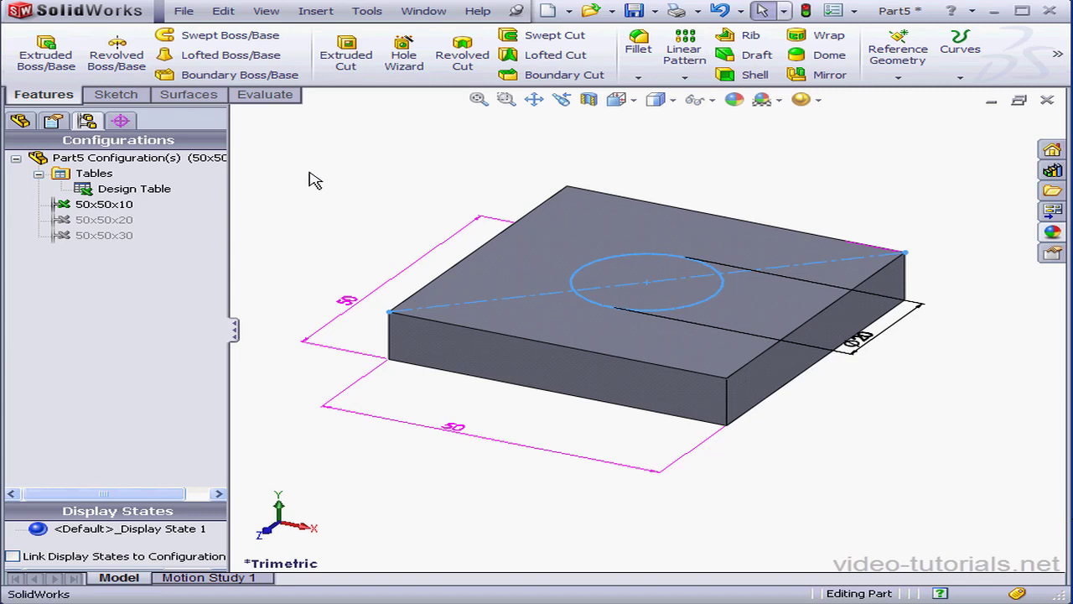
Step: Make a 5 mm deep blind extruded cut from the circle sketch
left_click(346, 54)
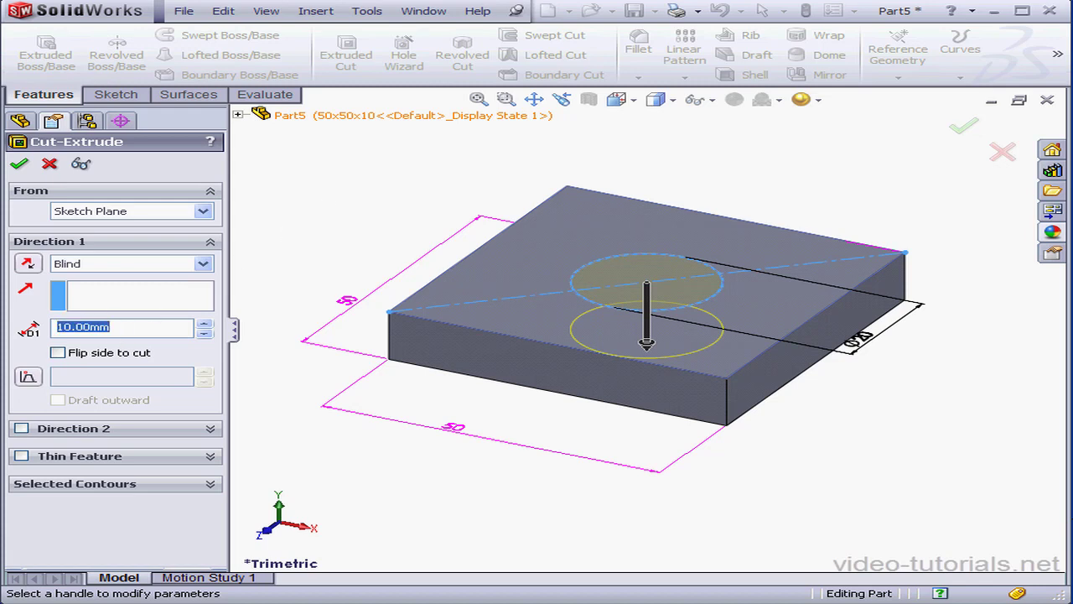
type("5")
left_click(19, 164)
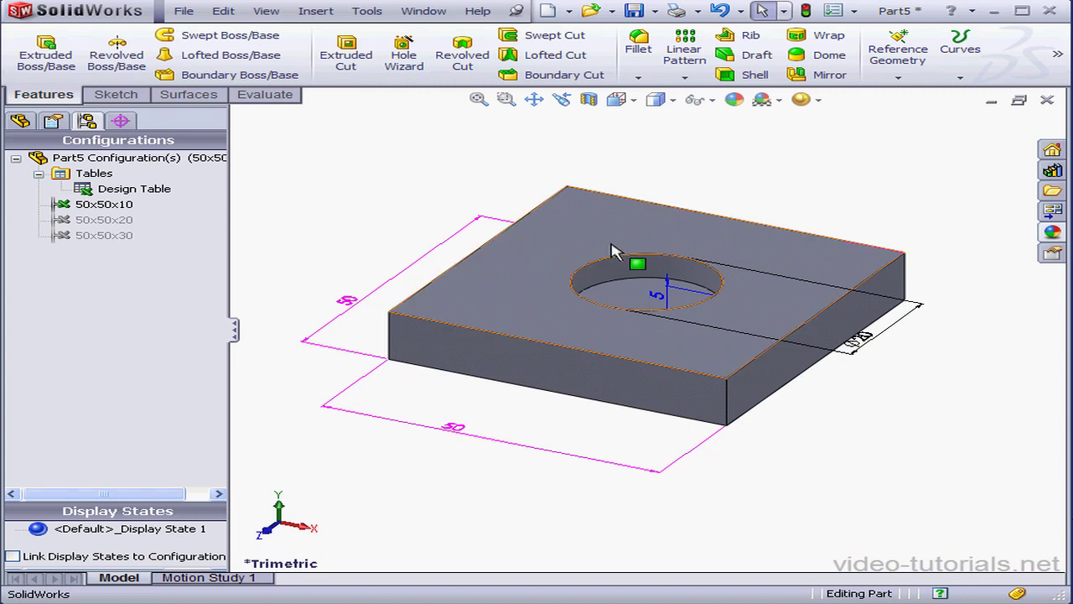
Step: Rename the depth dimension of the circular cut to Depth
left_click(661, 296)
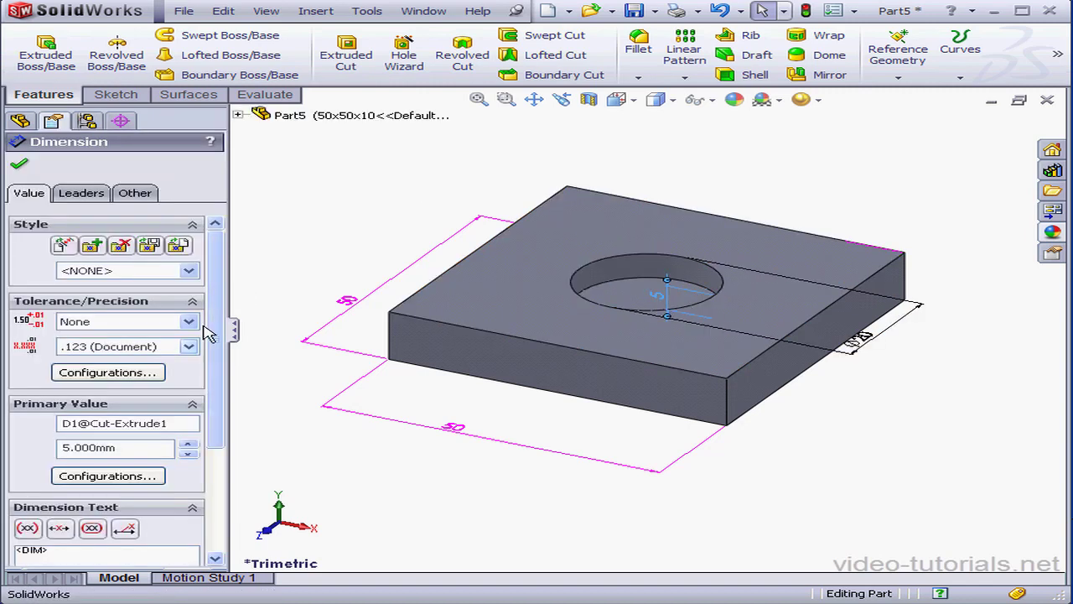
left_click_drag(171, 423, 14, 422)
type("Depth")
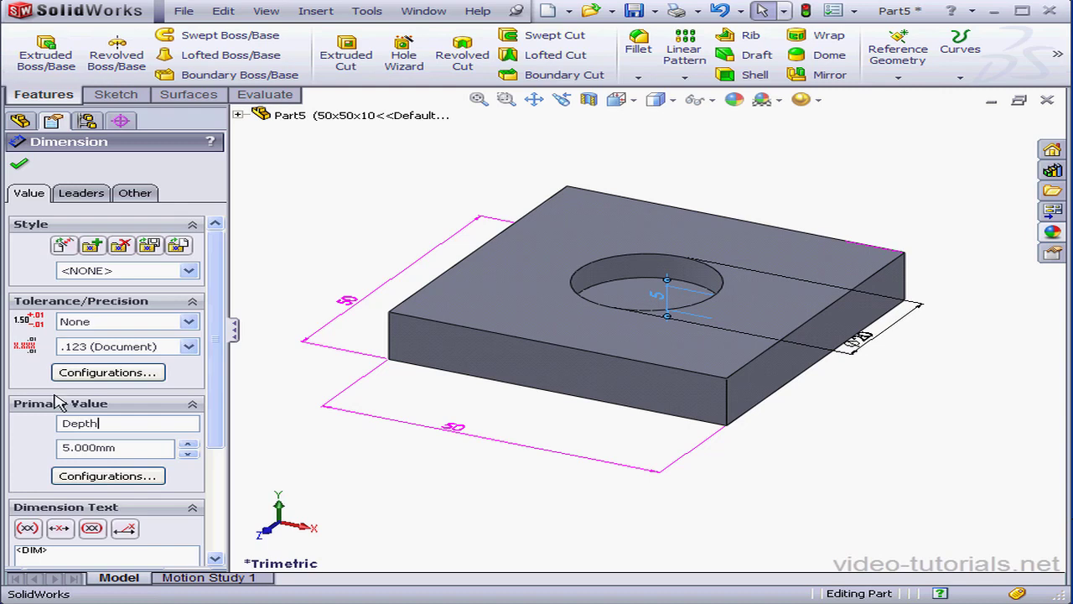
left_click(18, 164)
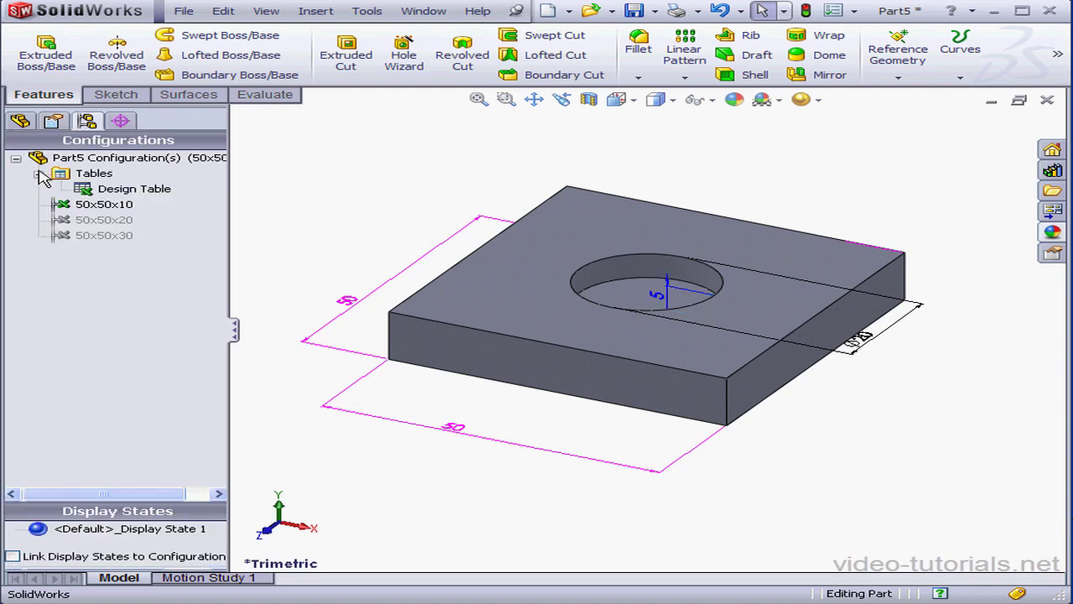
Step: Open the design table for editing without adding the suggested parameters, and arrange the table and model so the circular cut is accessible
left_click(63, 174)
left_click(95, 188)
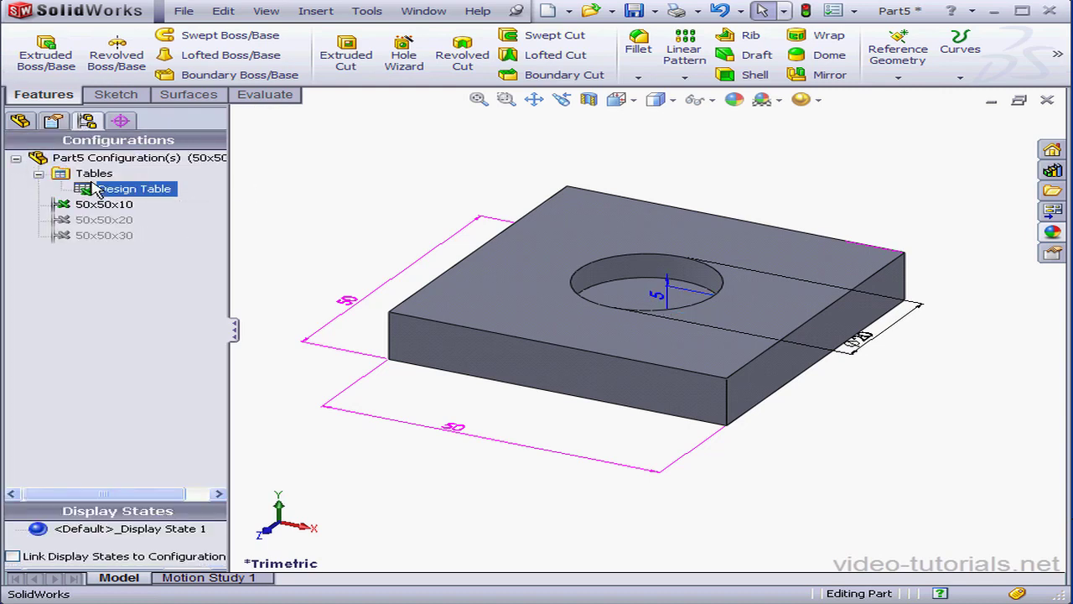
right_click(95, 193)
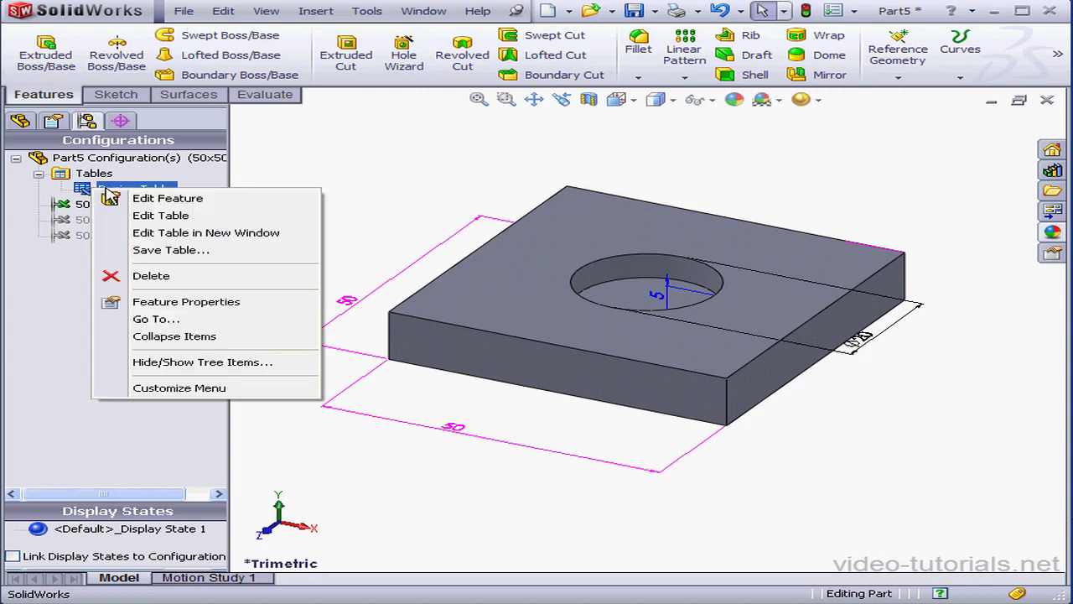
left_click(153, 217)
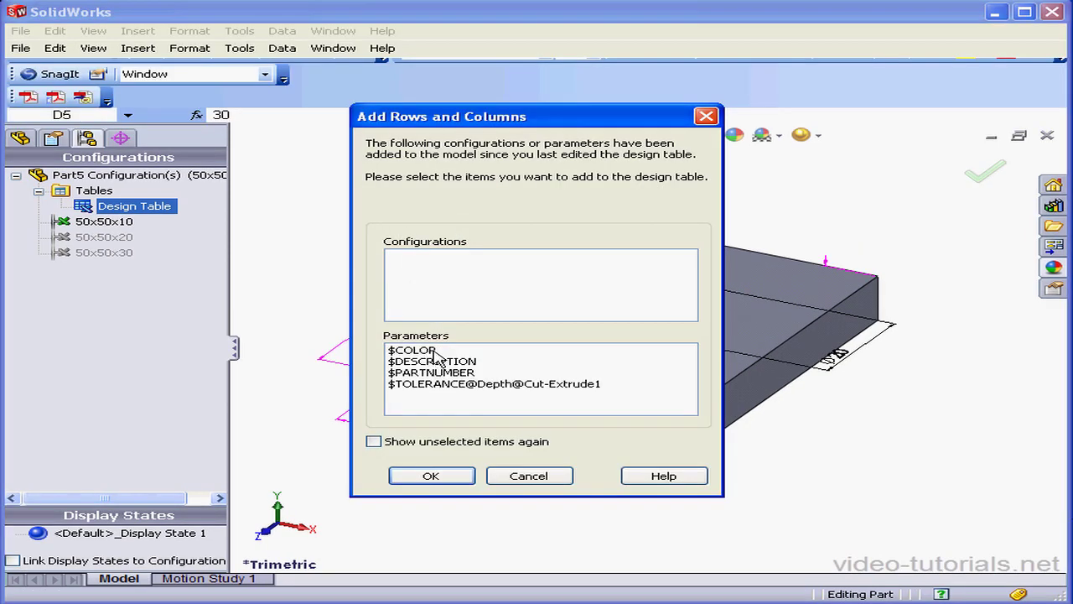
left_click(529, 476)
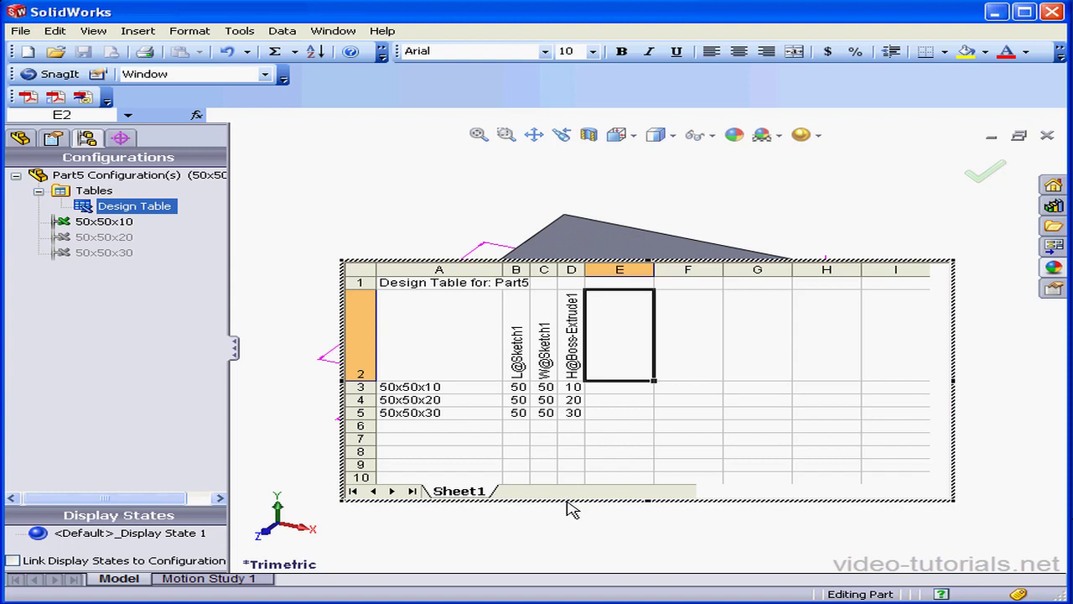
left_click_drag(568, 503, 471, 382)
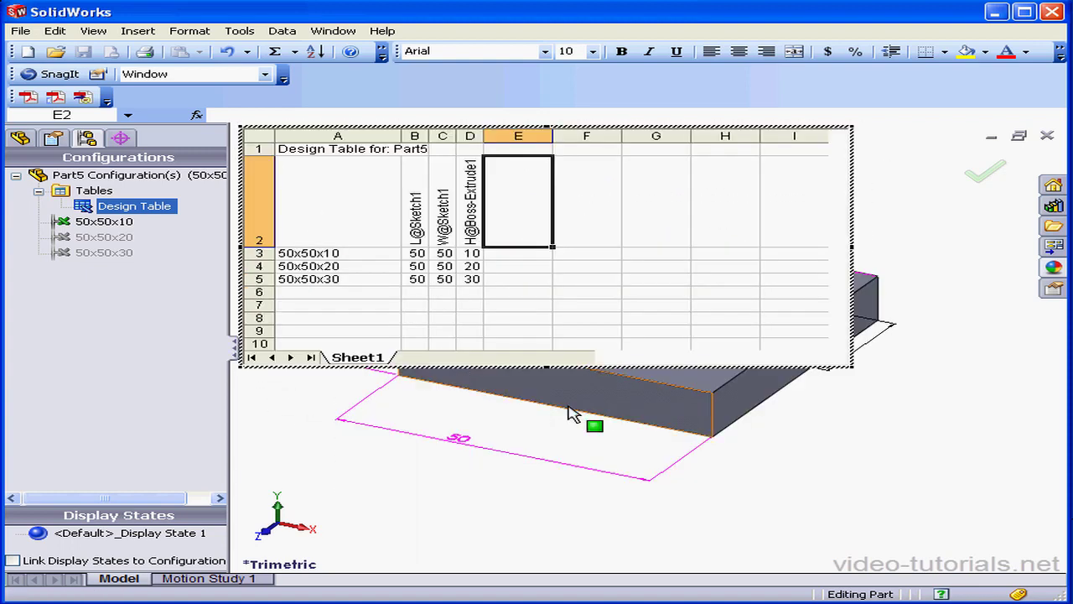
middle_click_drag(698, 398, 717, 505, "ctrl")
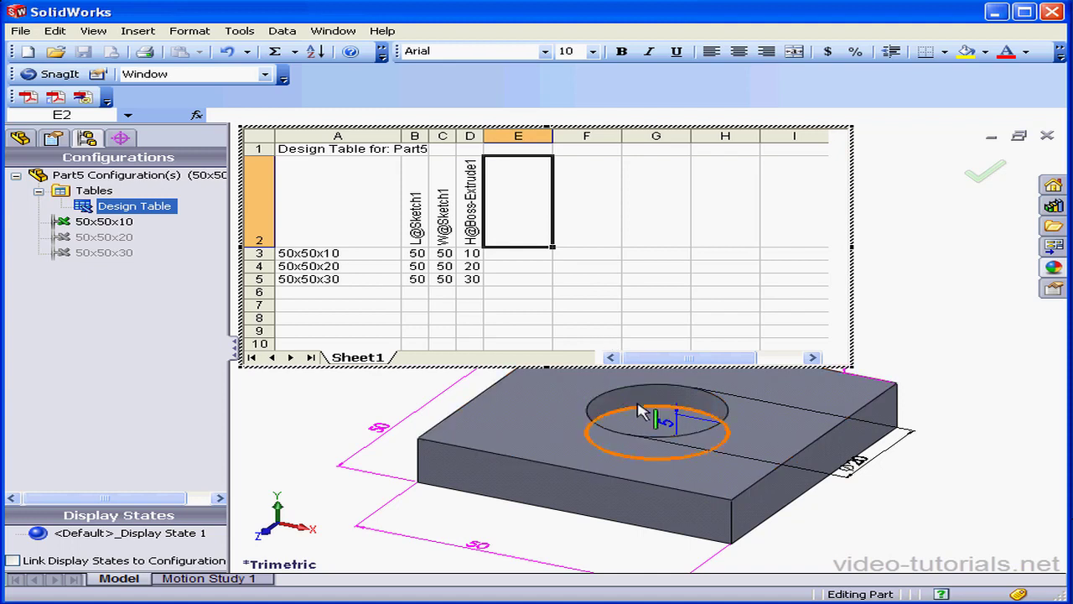
Step: Add the circular cut's suppression state to the design table, entering u for 50x50x10, s for 50x50x20 and u for 50x50x30
left_click(639, 424)
double_click(639, 423)
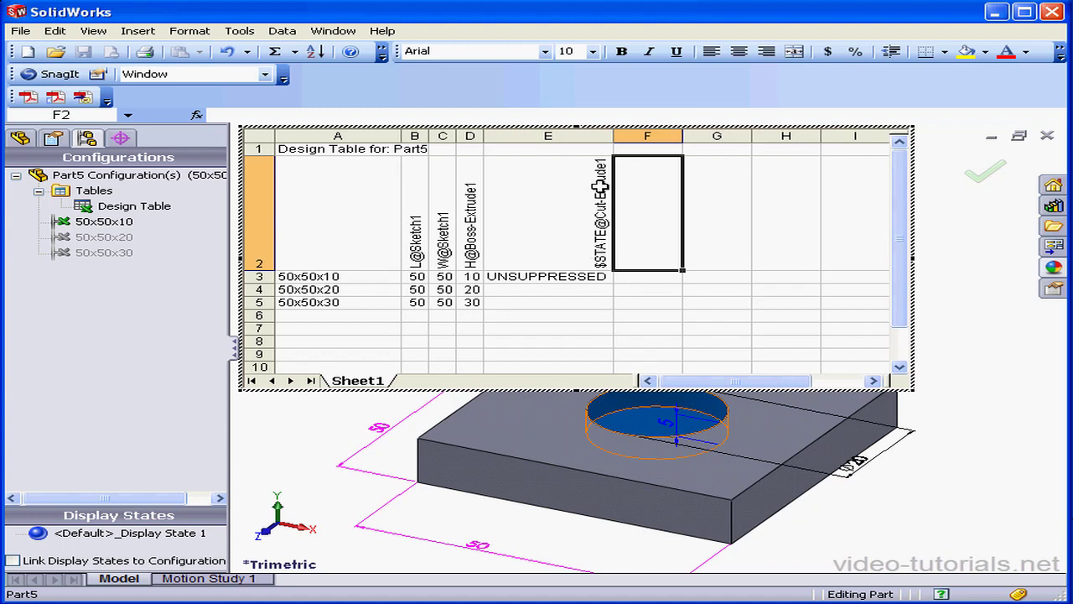
double_click(570, 275)
left_click_drag(616, 278, 493, 284)
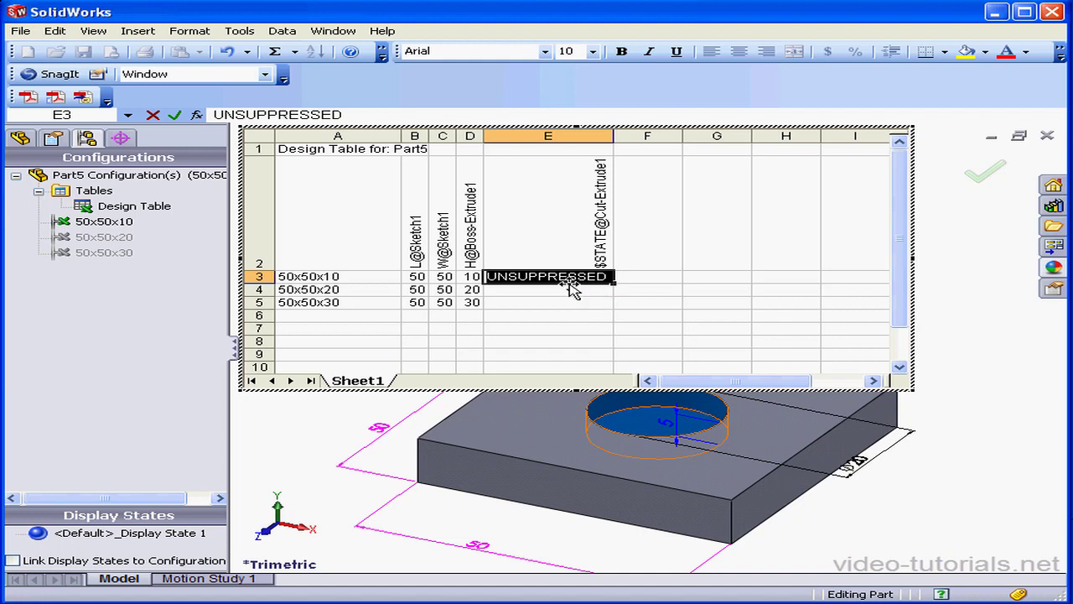
type("u")
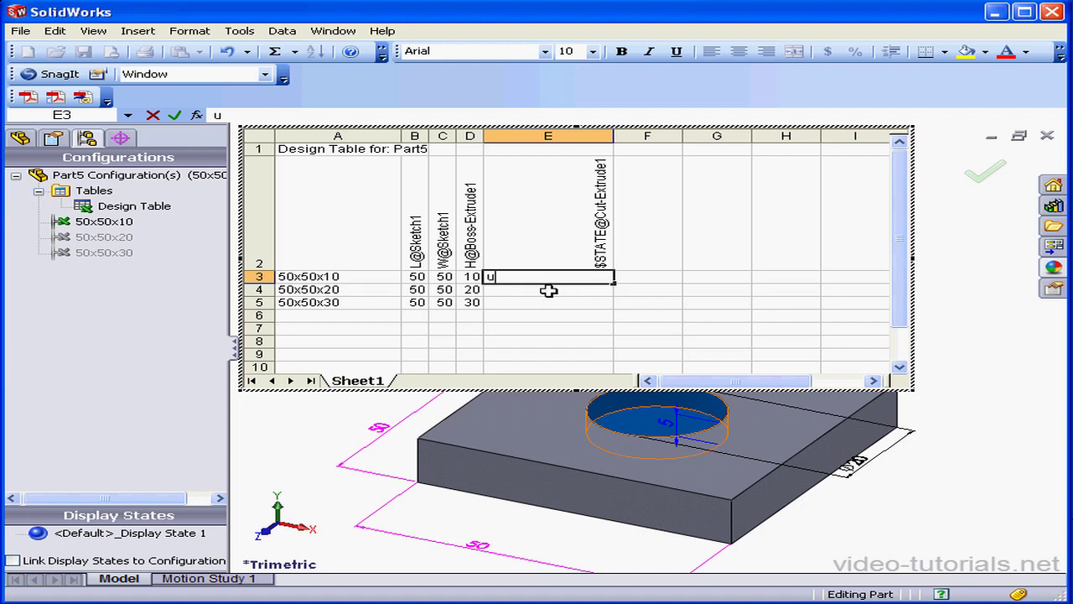
left_click(549, 292)
type("s")
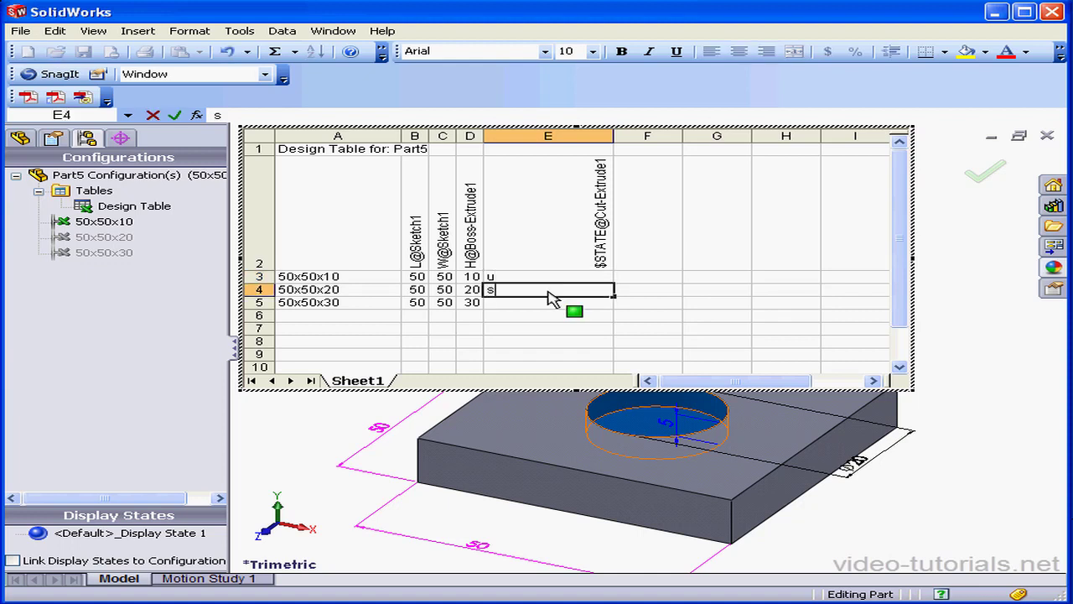
left_click(547, 302)
type("u")
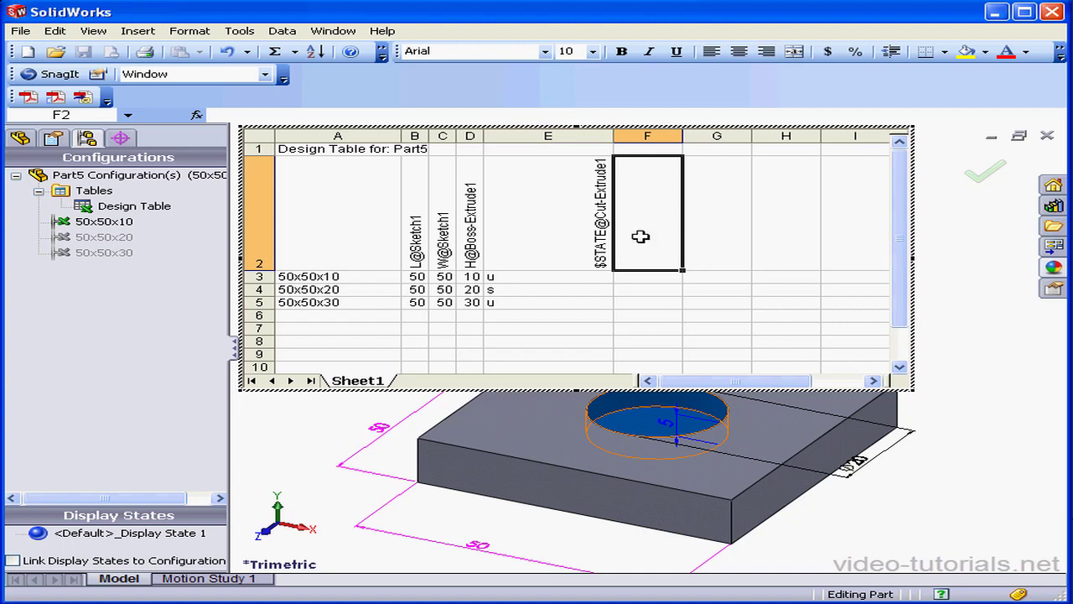
Step: Add the hole's Diameter dimension to the design table, with 10 for 50x50x20 and 30 for 50x50x30
double_click(857, 466)
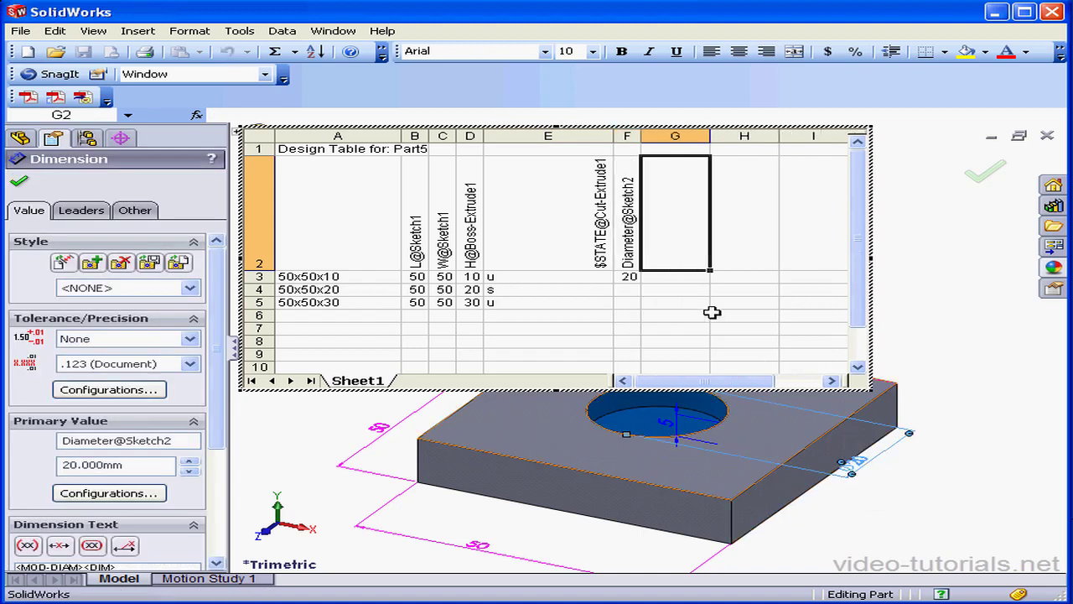
double_click(630, 290)
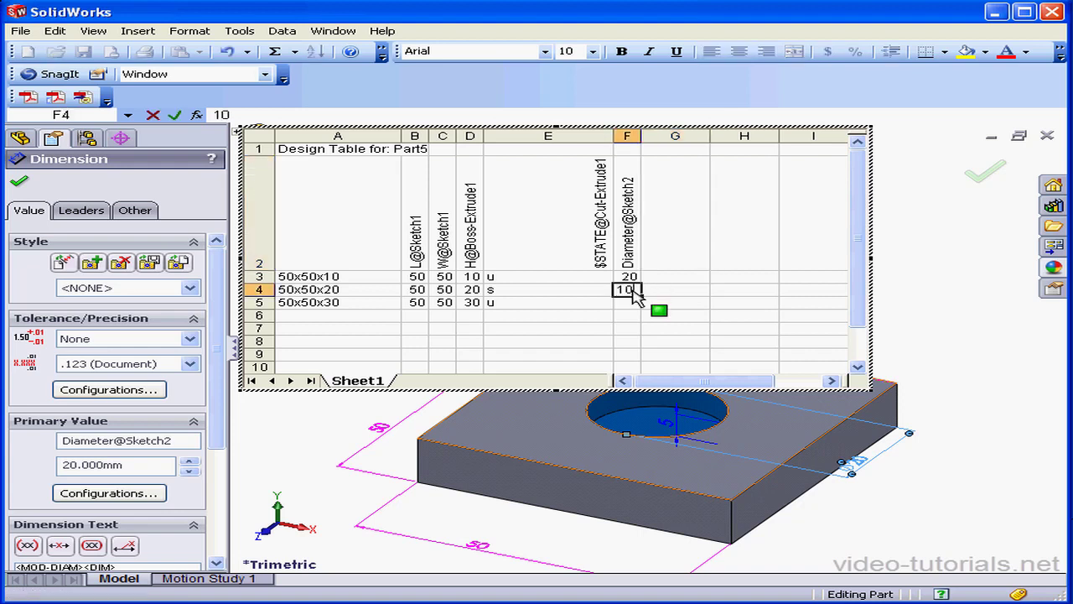
key("Return")
type("3")
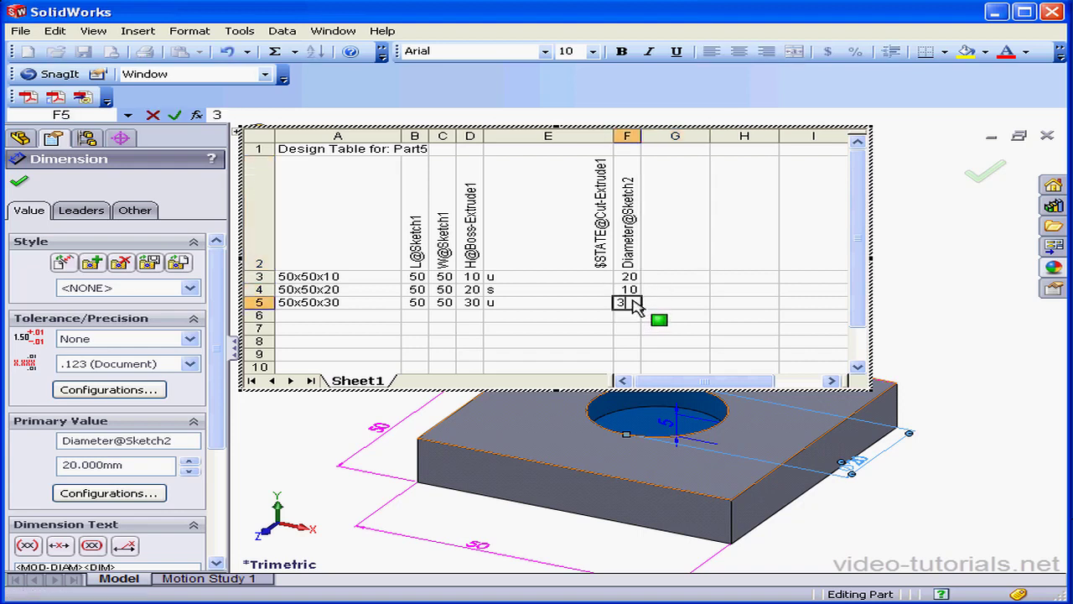
type("0")
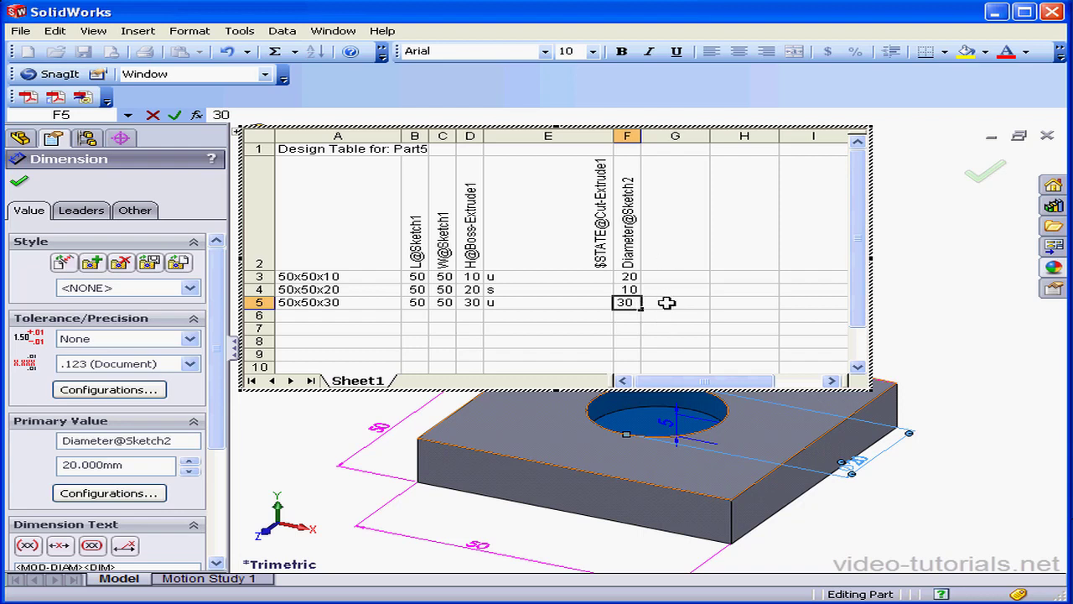
Step: Add the circular cut's Depth dimension to the design table, with 10 for 50x50x20 and 2 for 50x50x30, and close the table
left_click(693, 254)
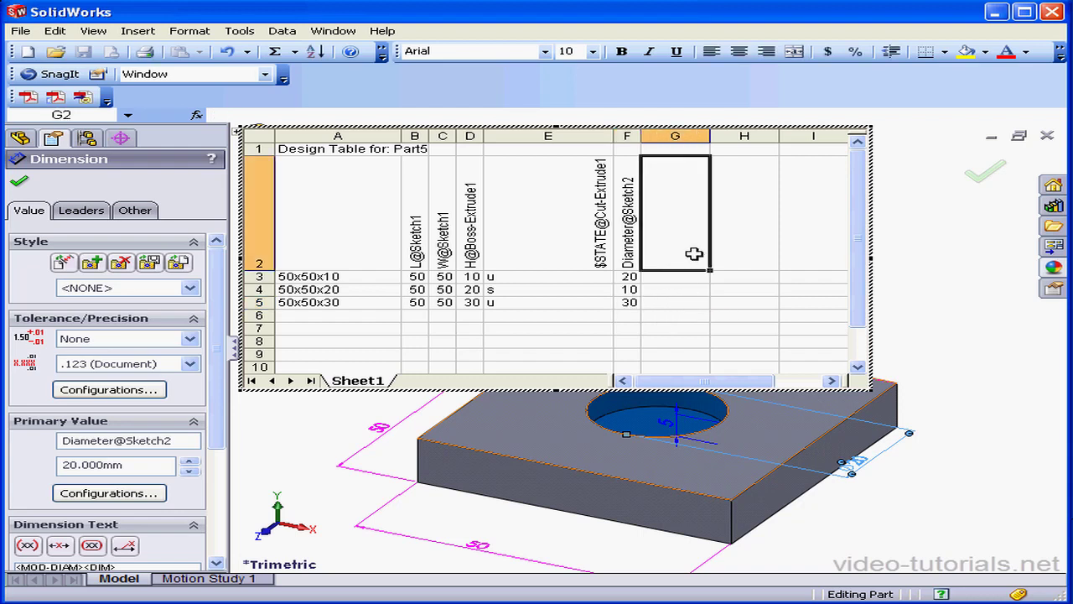
double_click(671, 424)
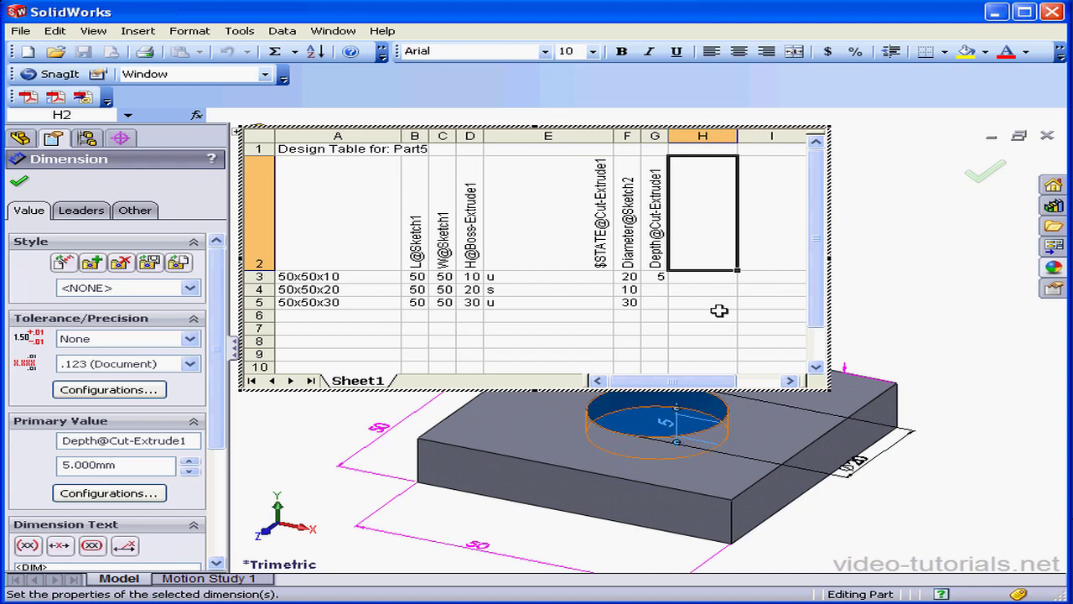
left_click(655, 289)
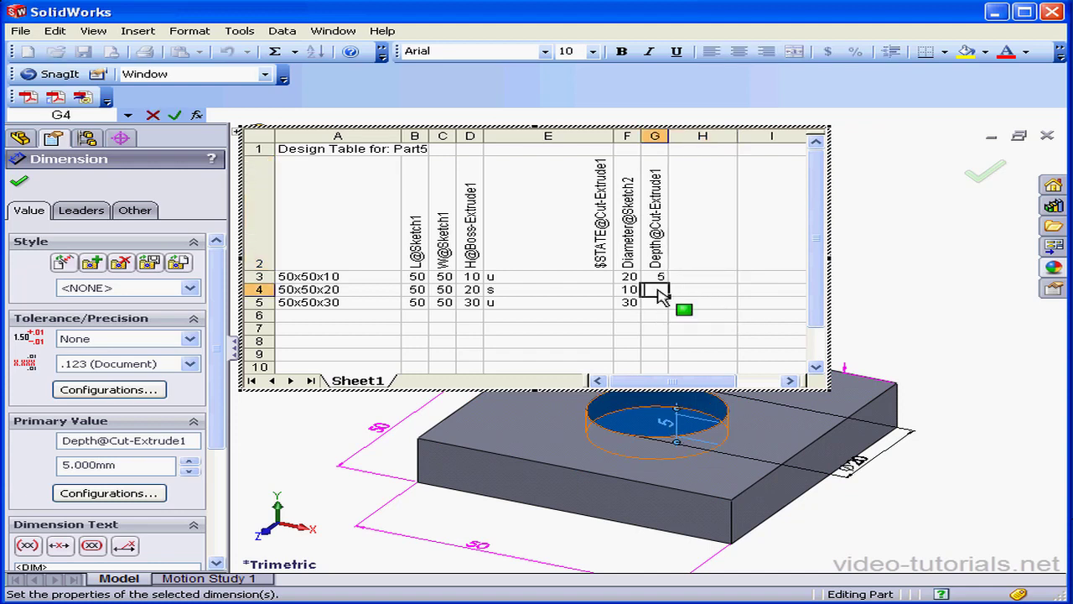
type("10")
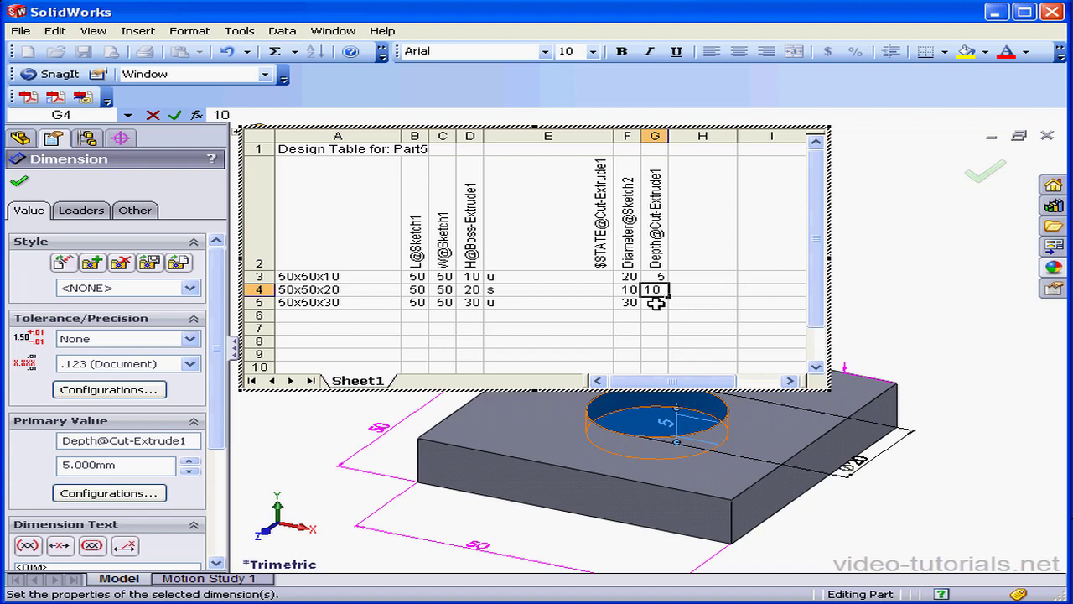
left_click(655, 303)
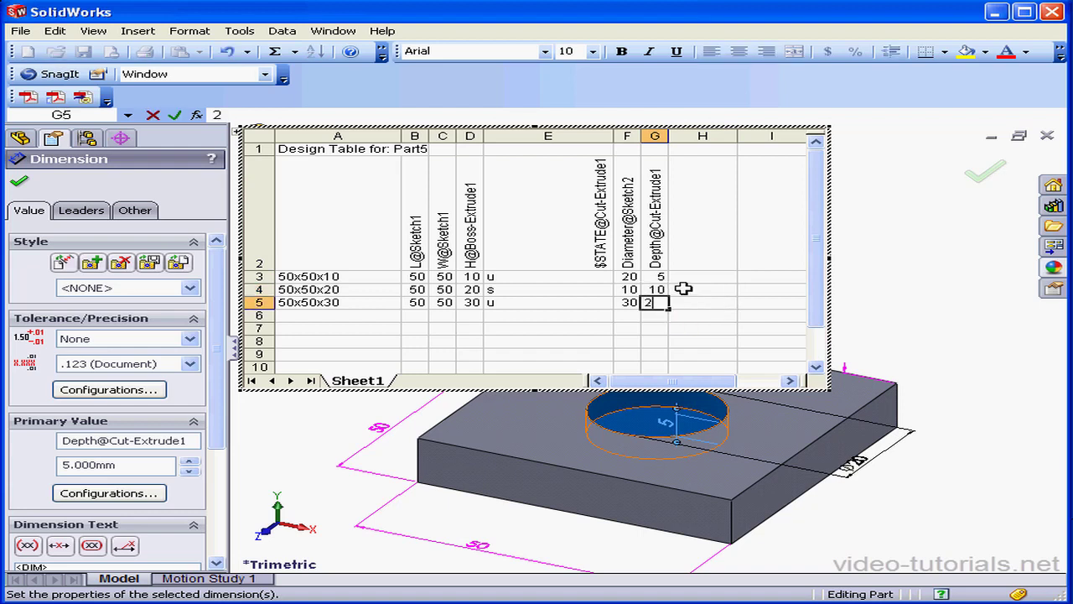
left_click(909, 251)
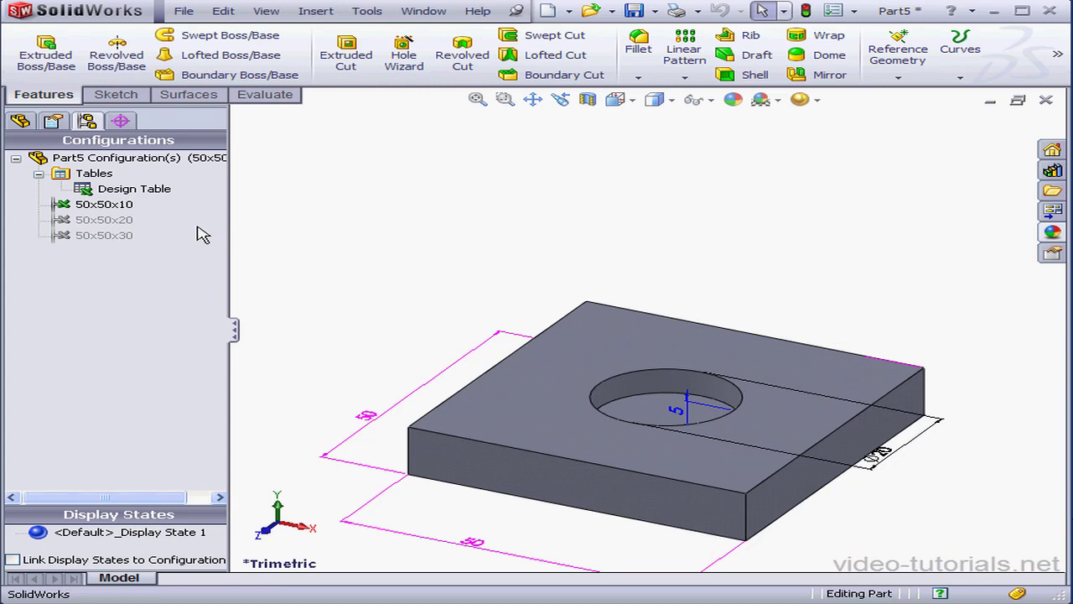
Step: Activate the 50x50x20 and 50x50x30 configurations in turn to check the circular cut, and return to 50x50x20
double_click(108, 220)
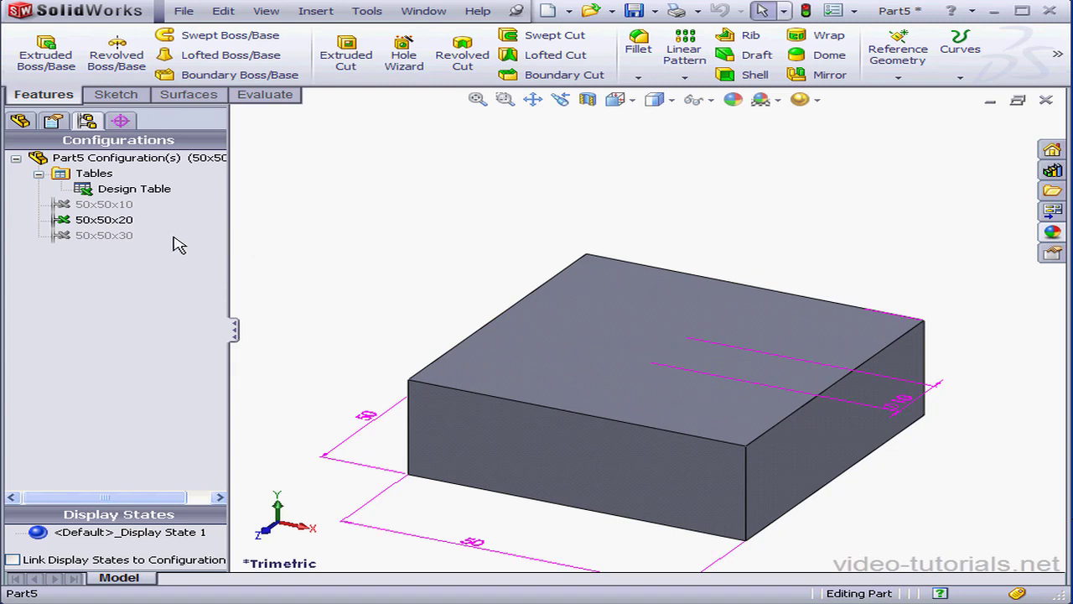
left_click(102, 238)
double_click(100, 238)
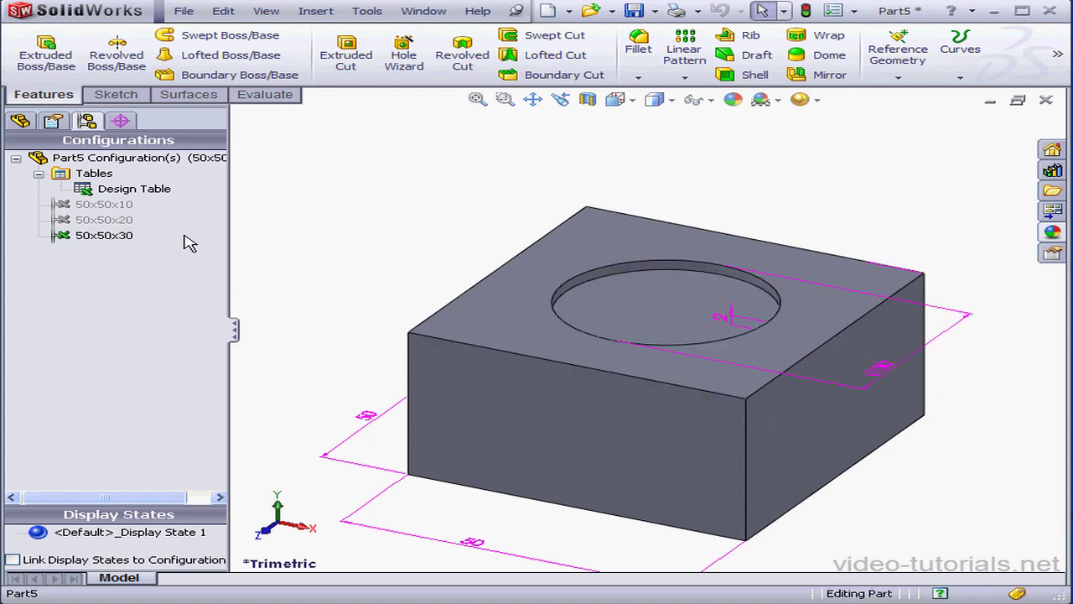
left_click(120, 223)
double_click(117, 223)
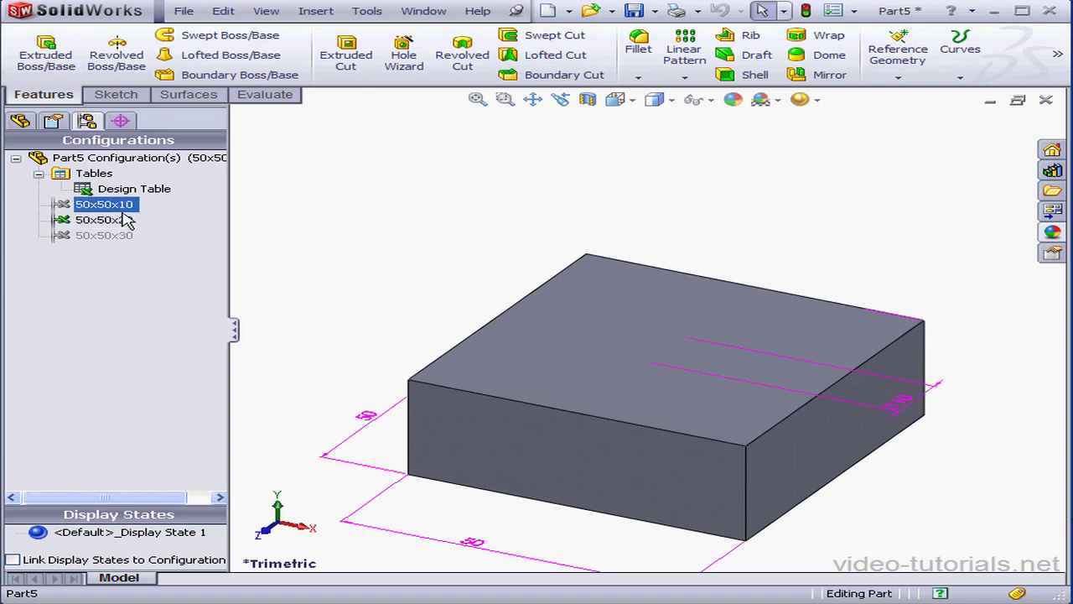
Step: Unsuppress the circular cut in the 50x50x20 configuration from the feature tree
left_click(20, 121)
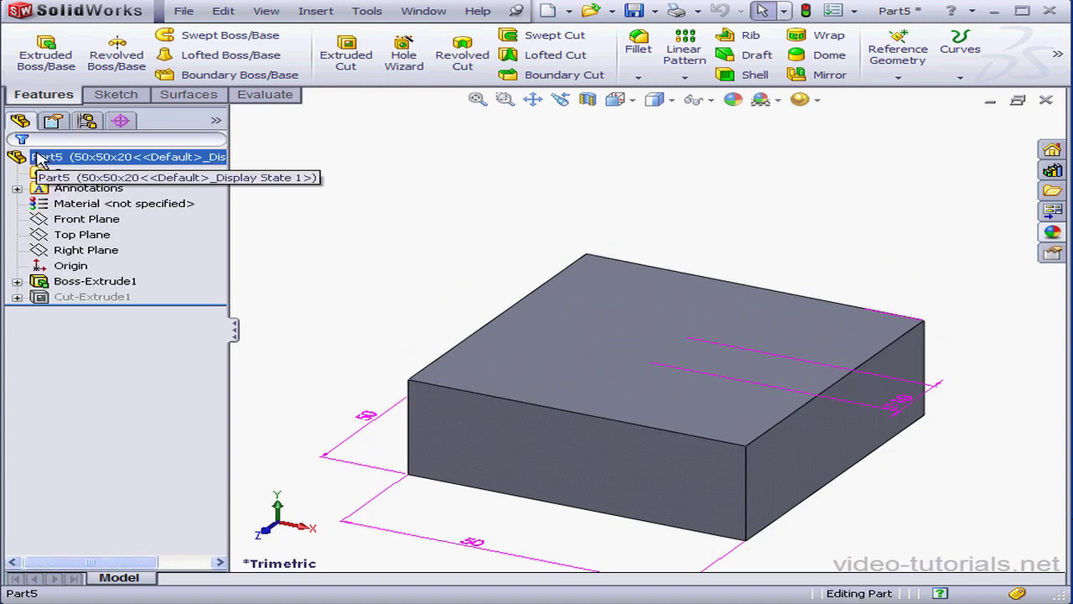
right_click(94, 297)
left_click(170, 250)
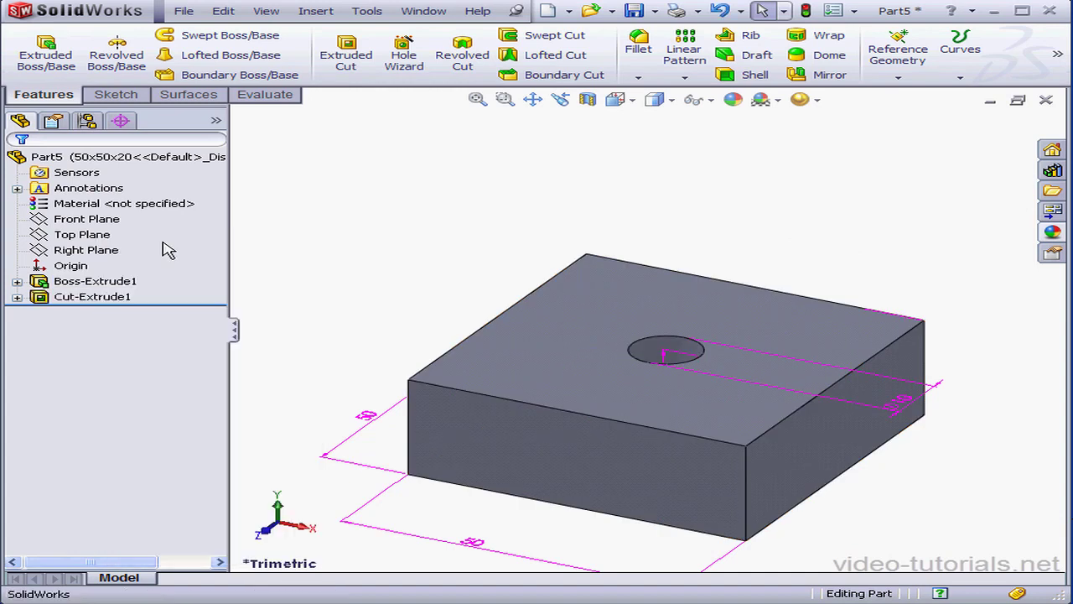
Step: Reopen the design table without adding the suggested parameters, check the circular cut's state for 50x50x20, and close the table
left_click(87, 121)
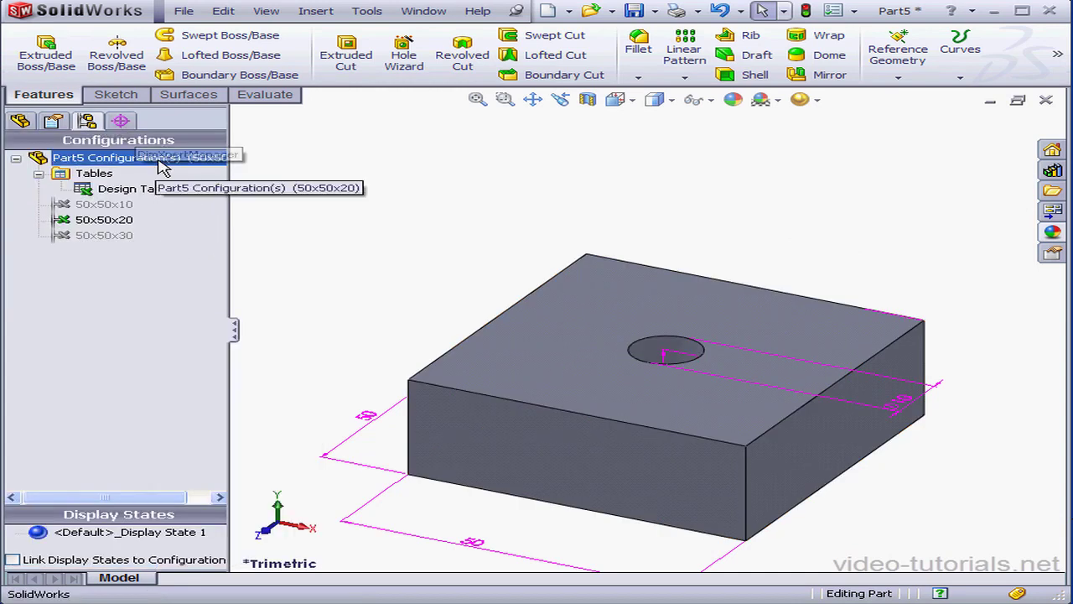
right_click(116, 189)
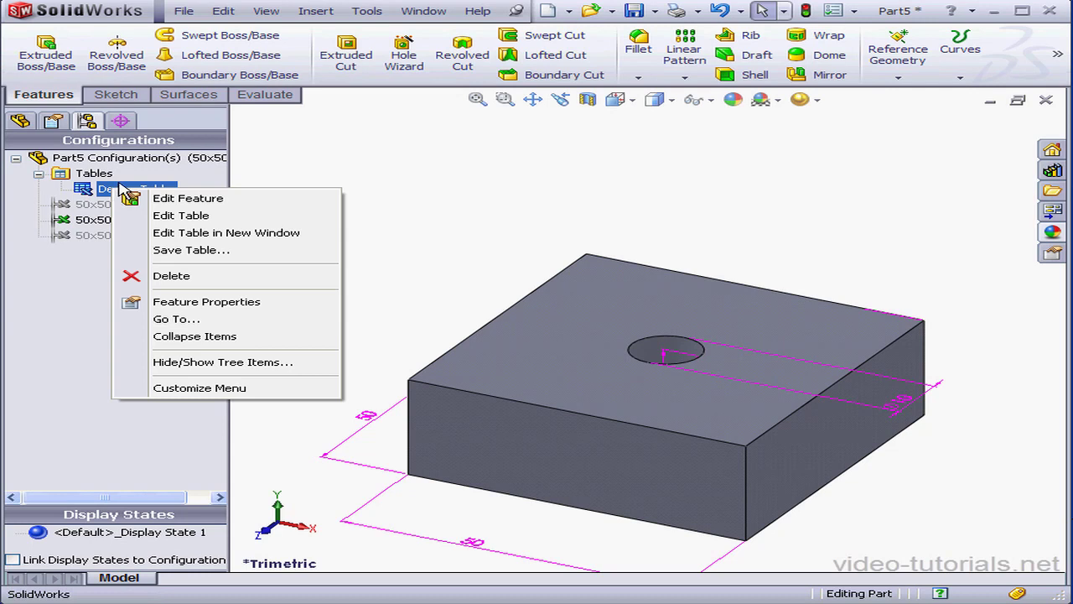
left_click(181, 216)
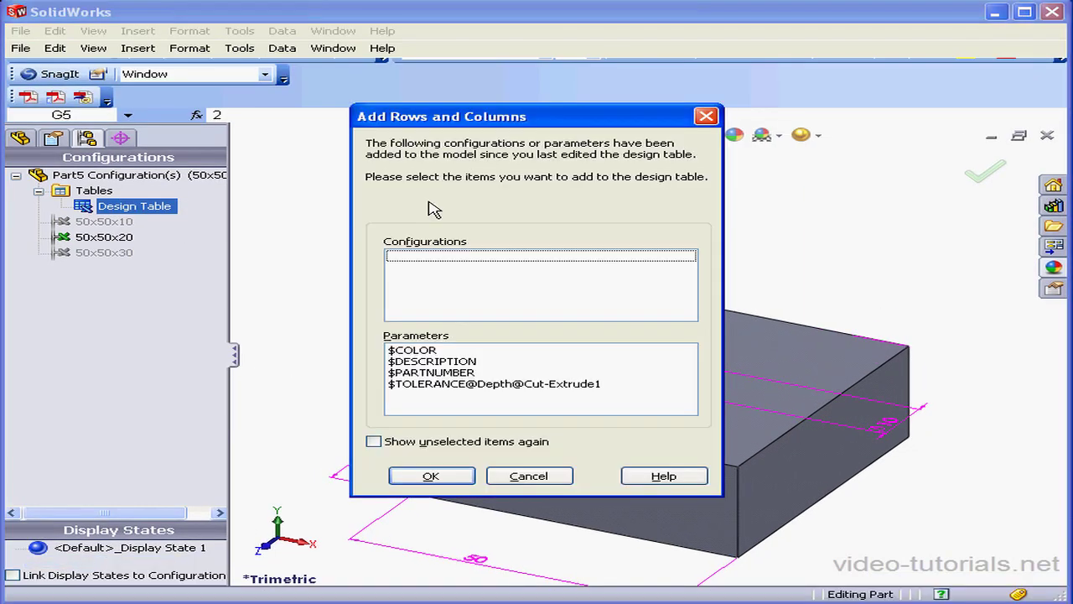
left_click(529, 475)
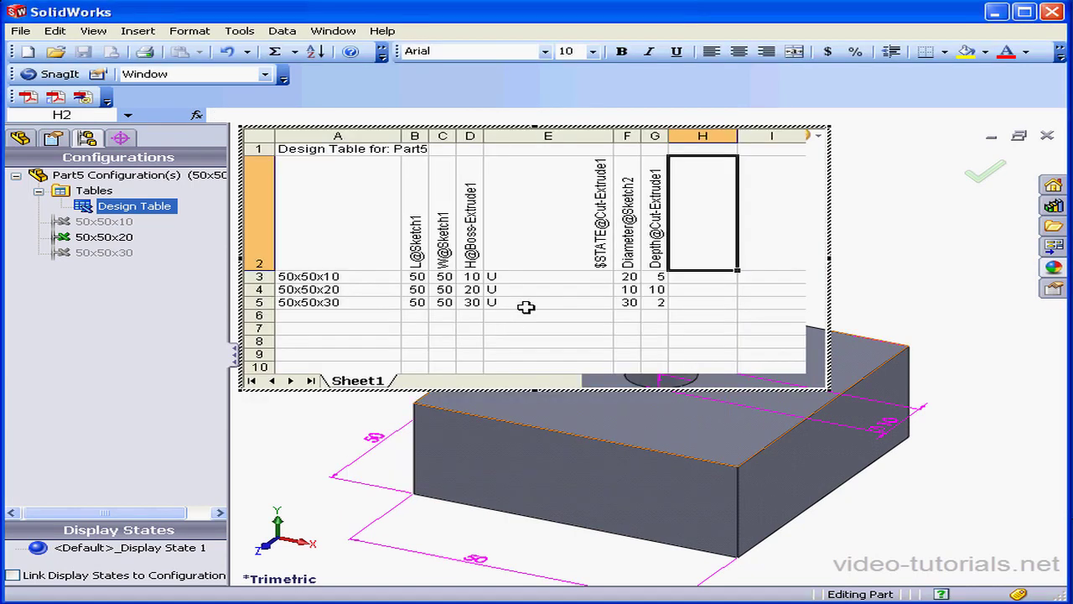
left_click(513, 289)
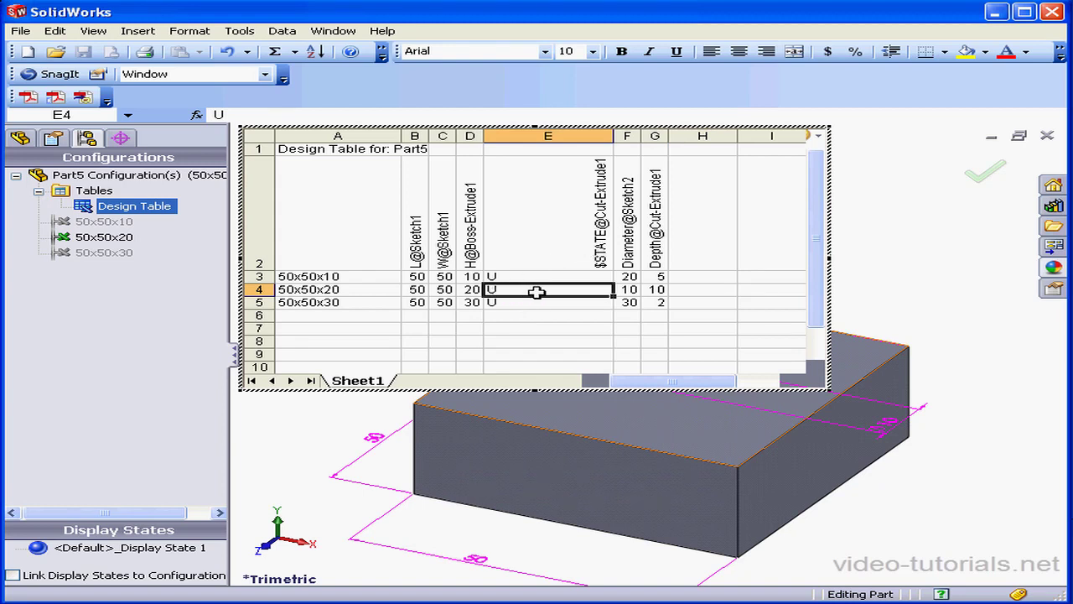
left_click(883, 264)
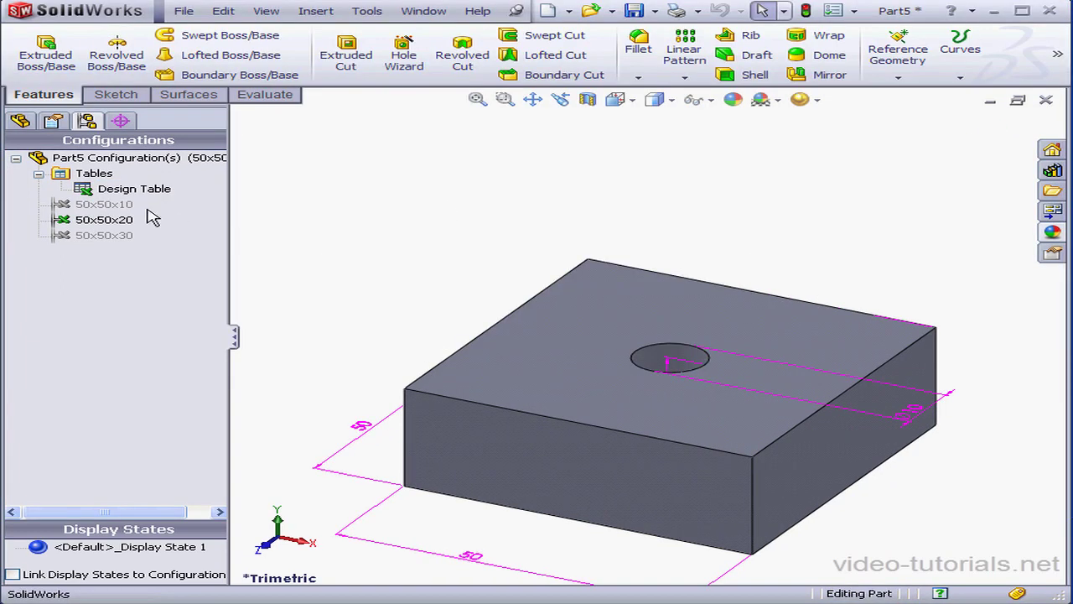
left_click(110, 190)
right_click(106, 195)
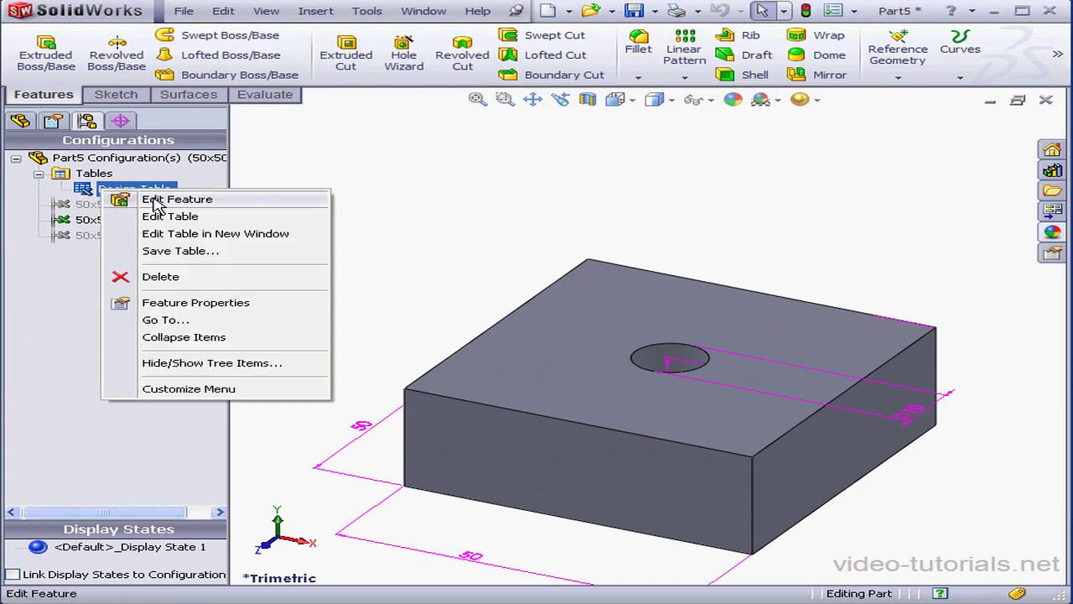
left_click(445, 234)
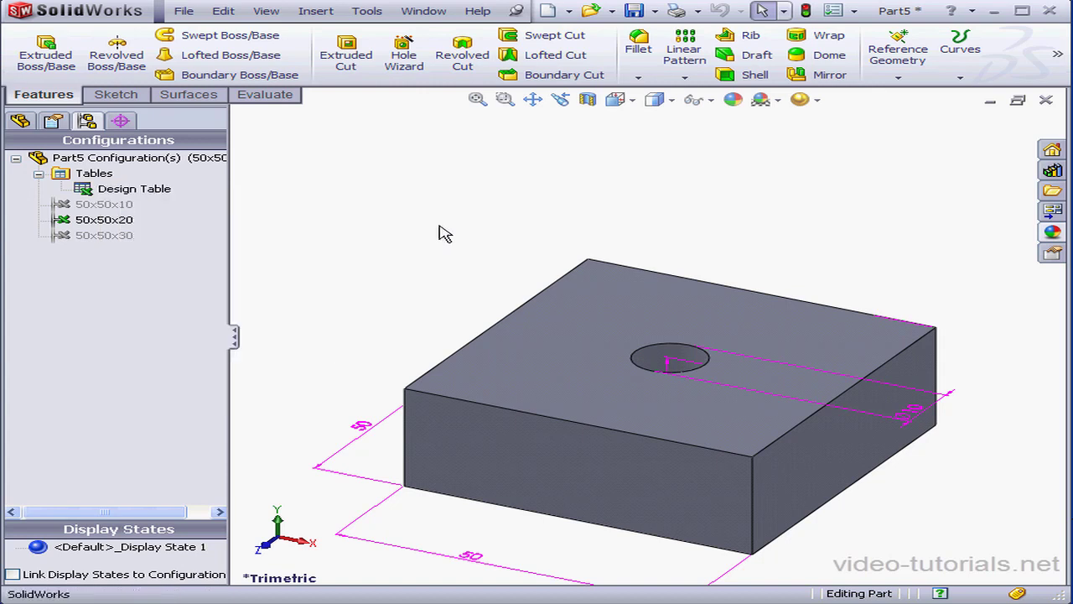